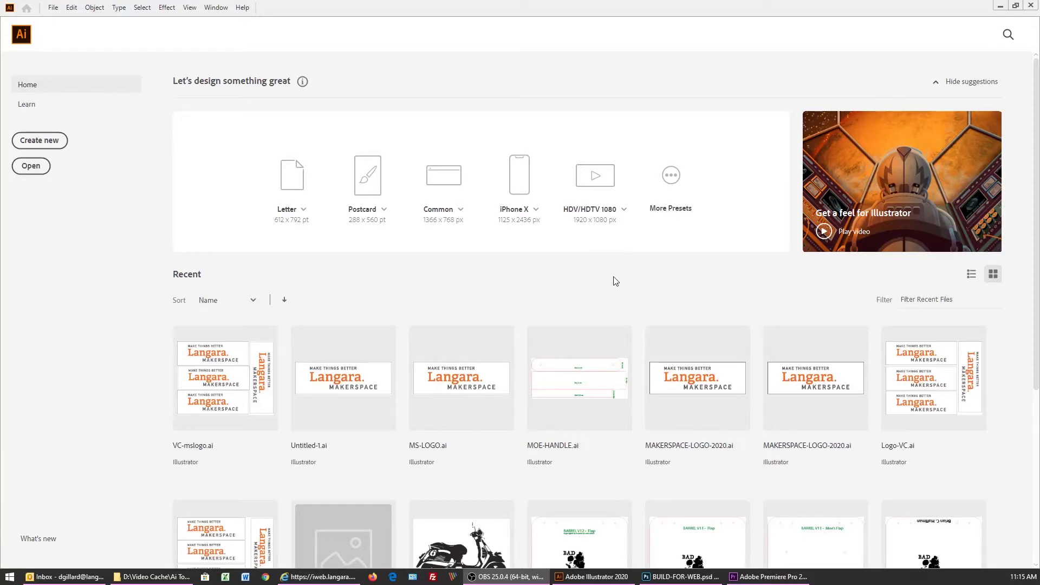
- Create a 29 × 17 in landscape RGB document at 300 ppi from the recent custom preset
{"action": "left_click", "coordinate": [53, 8]}
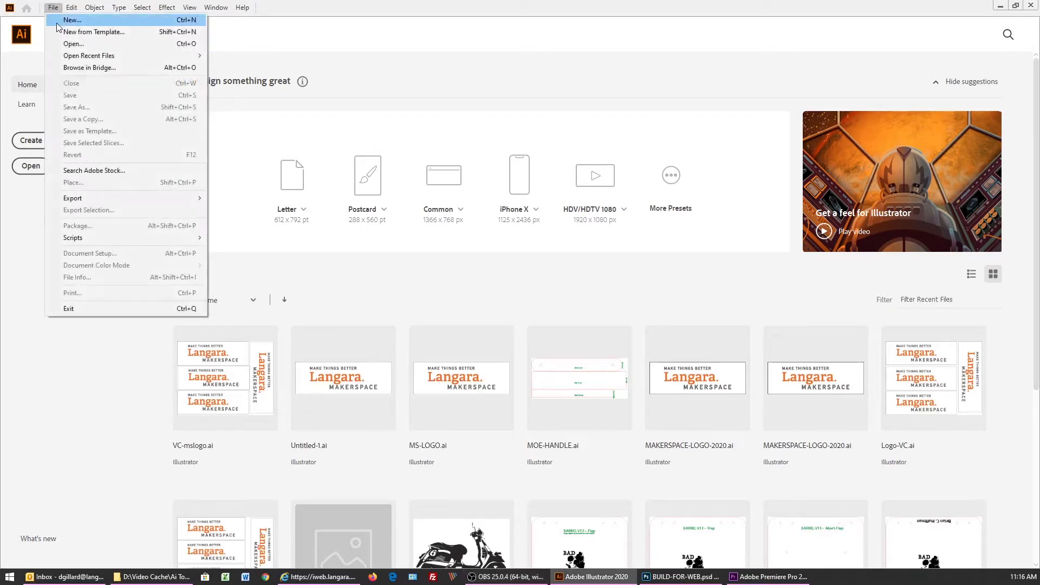
{"action": "left_click", "coordinate": [57, 24]}
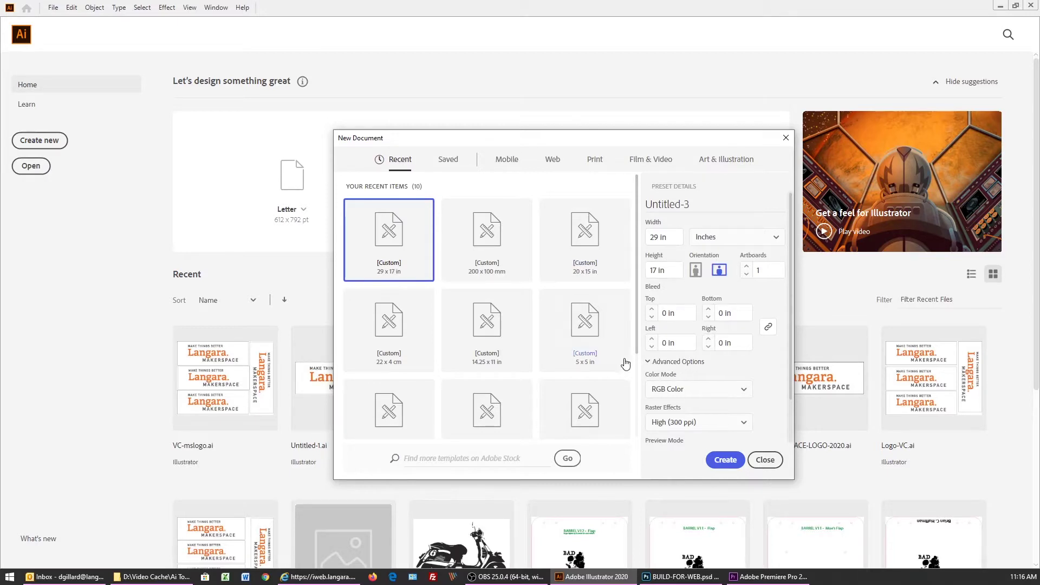
{"action": "left_click", "coordinate": [647, 361]}
{"action": "left_click", "coordinate": [647, 361]}
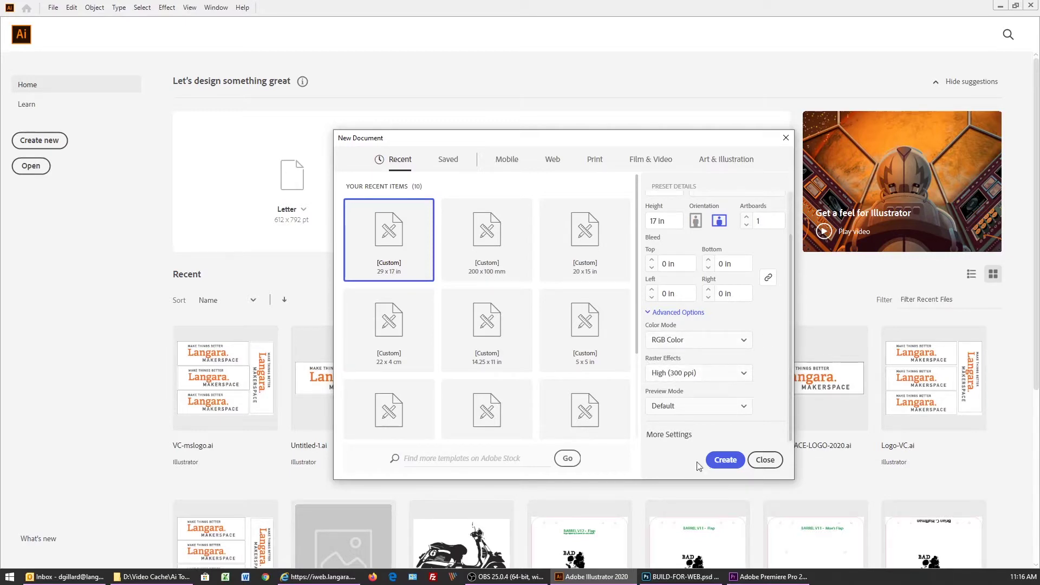
{"action": "left_click", "coordinate": [725, 460]}
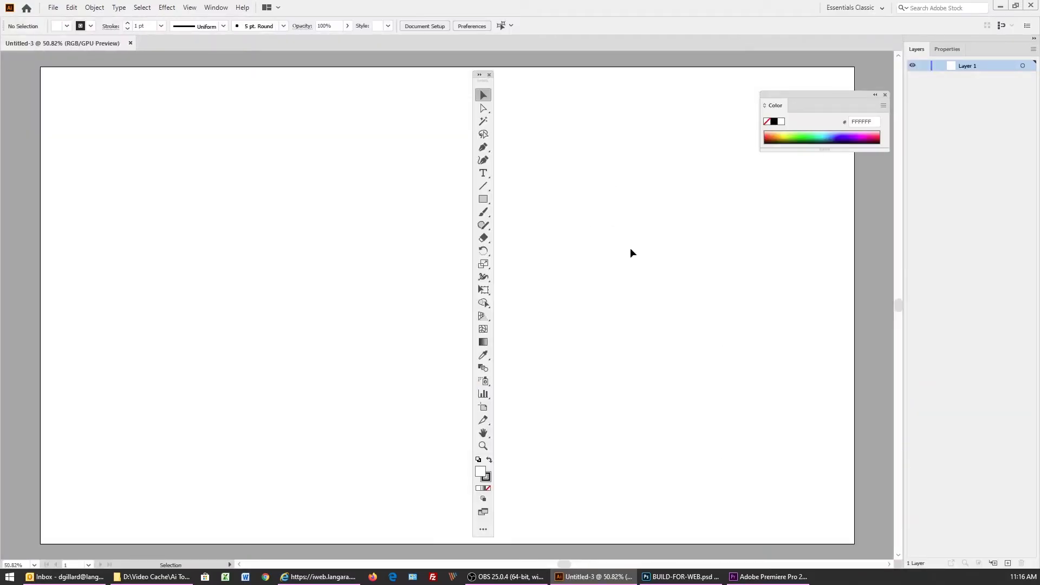
- Move the floating Tools panel aside and turn on rulers for the artboard
{"action": "left_click_drag", "start_coordinate": [480, 82], "coordinate": [635, 84]}
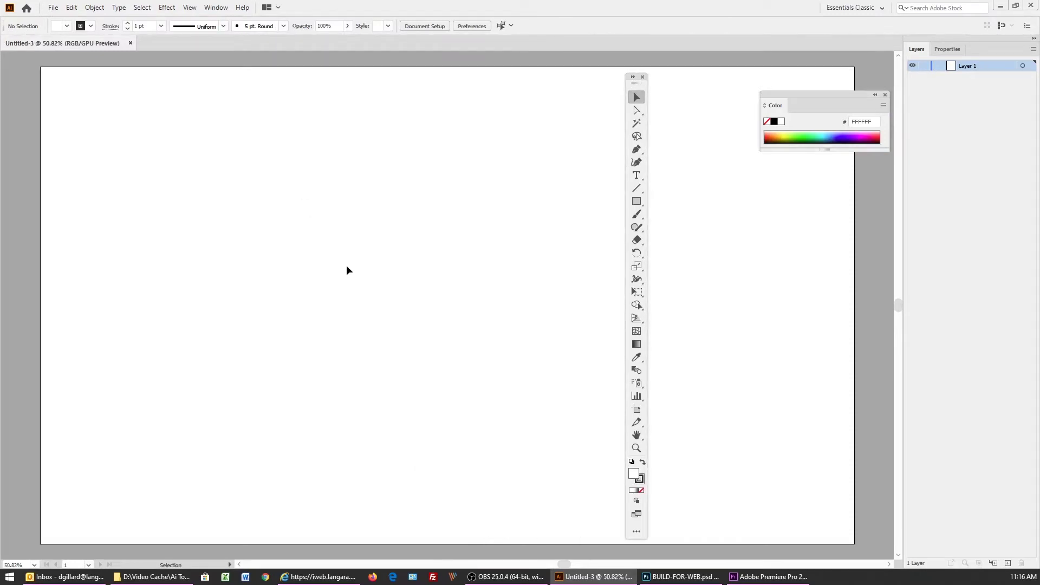
{"action": "right_click", "coordinate": [378, 282]}
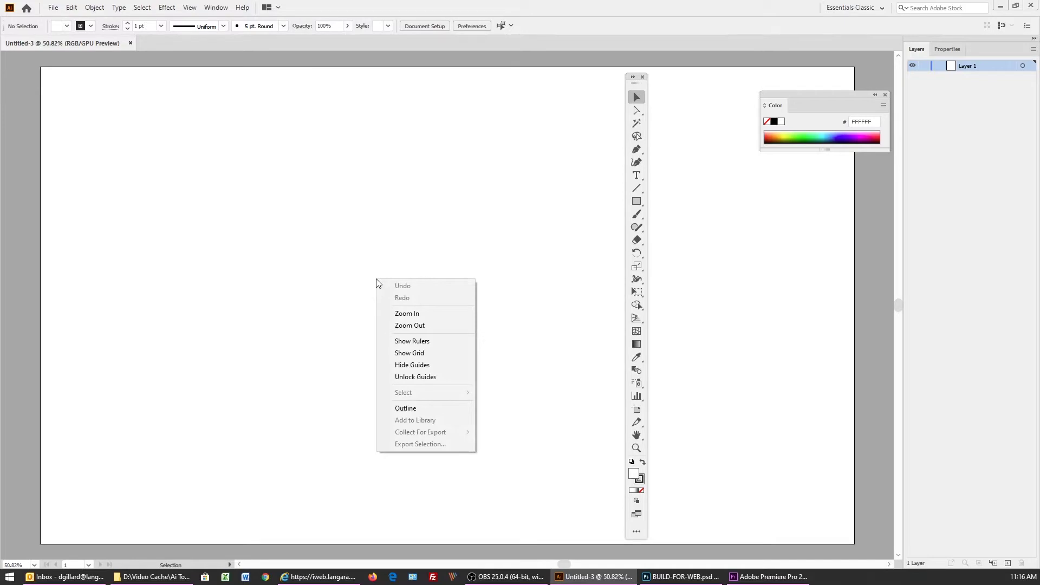
{"action": "left_click", "coordinate": [429, 341]}
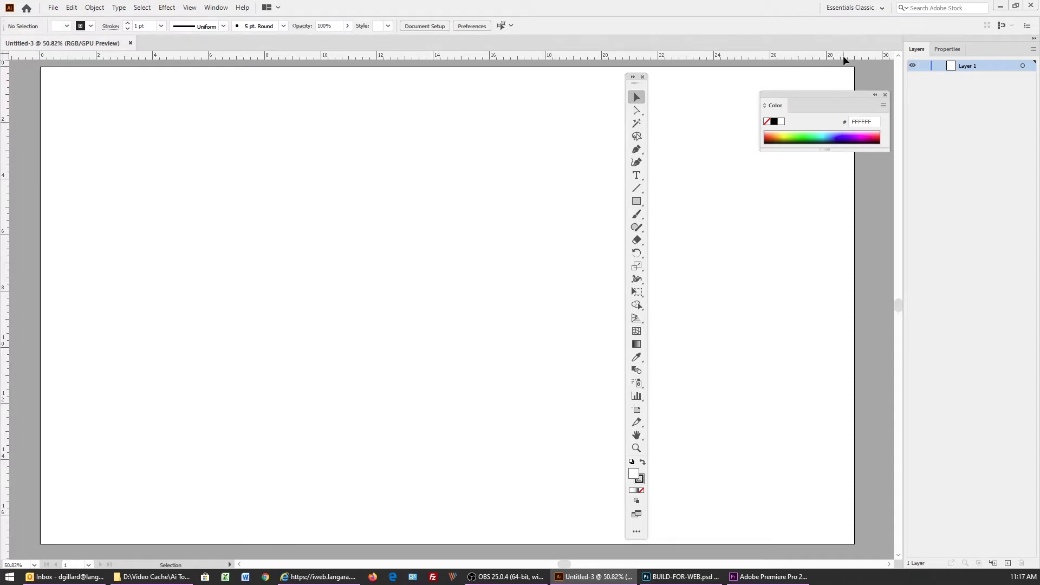
{"action": "left_click_drag", "start_coordinate": [633, 85], "coordinate": [675, 90]}
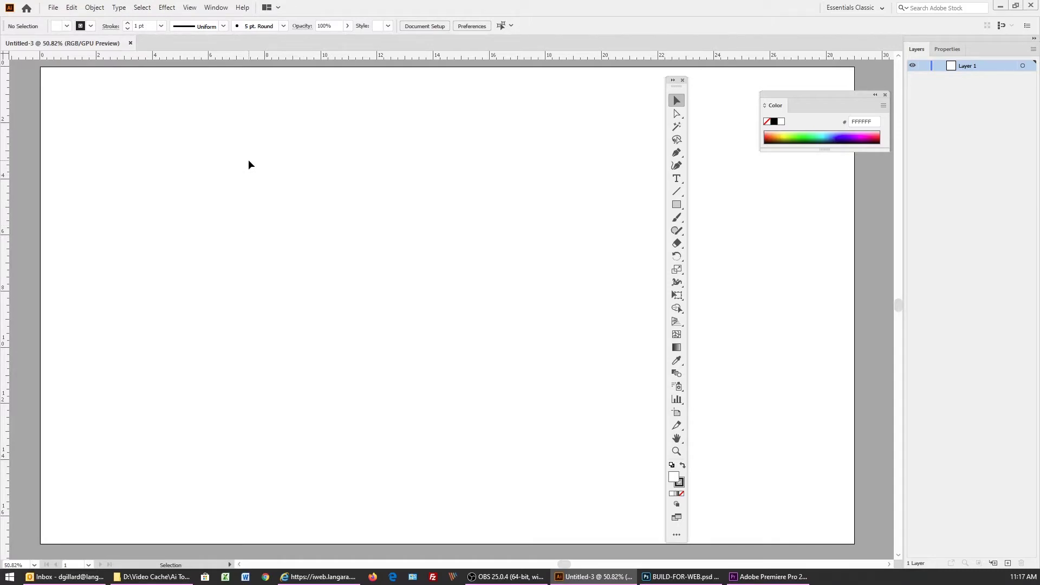
- Open MAKERSPACE-LOGO-2020.ai from the recent files list
{"action": "left_click", "coordinate": [52, 7]}
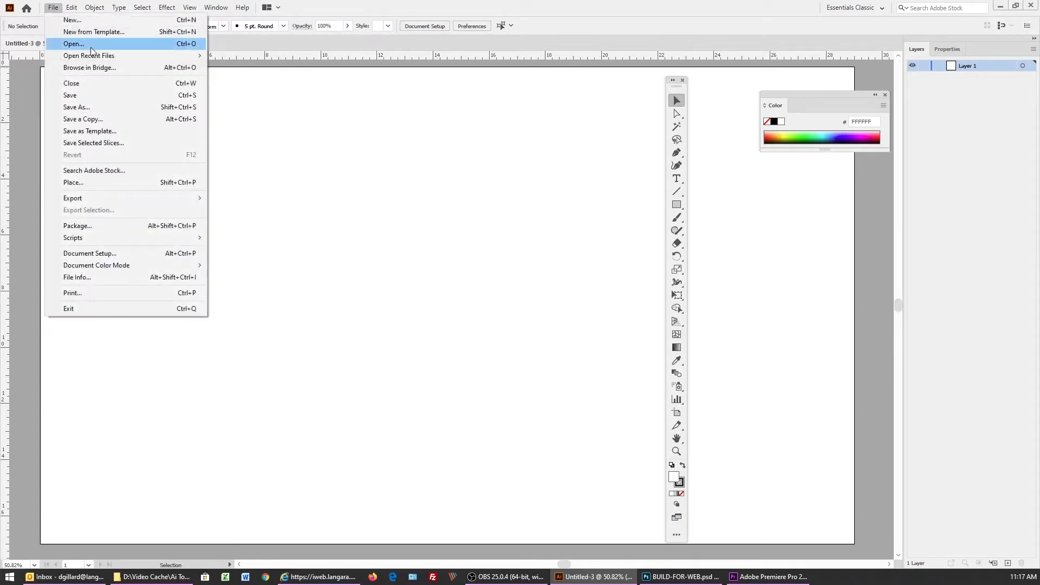
{"action": "mouse_move", "coordinate": [111, 55]}
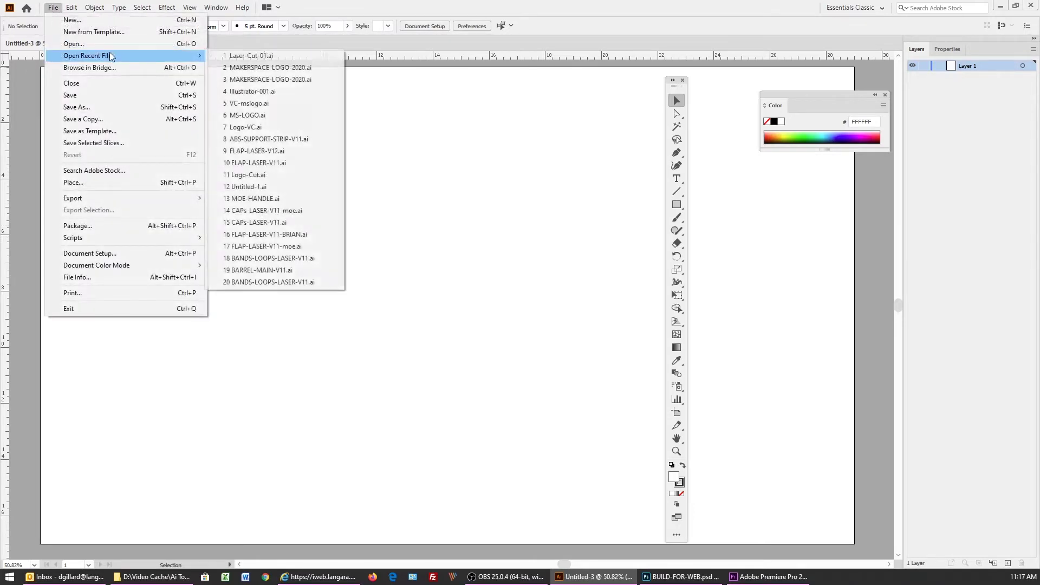
{"action": "left_click", "coordinate": [280, 68]}
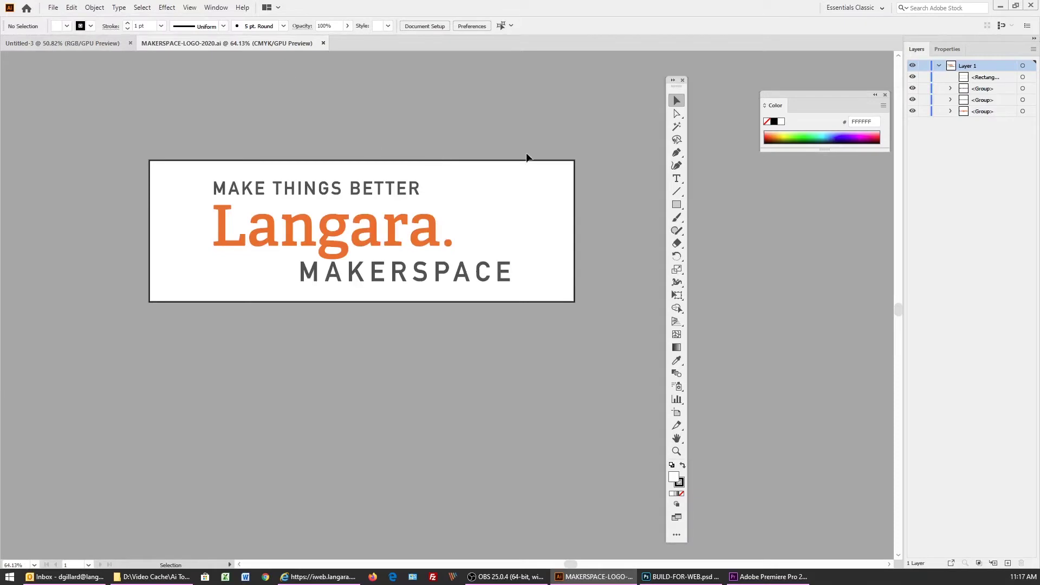
- Paste the whole logo into Untitled-3 and place it at the artboard's top-left corner
{"action": "left_click_drag", "start_coordinate": [119, 137], "coordinate": [596, 341]}
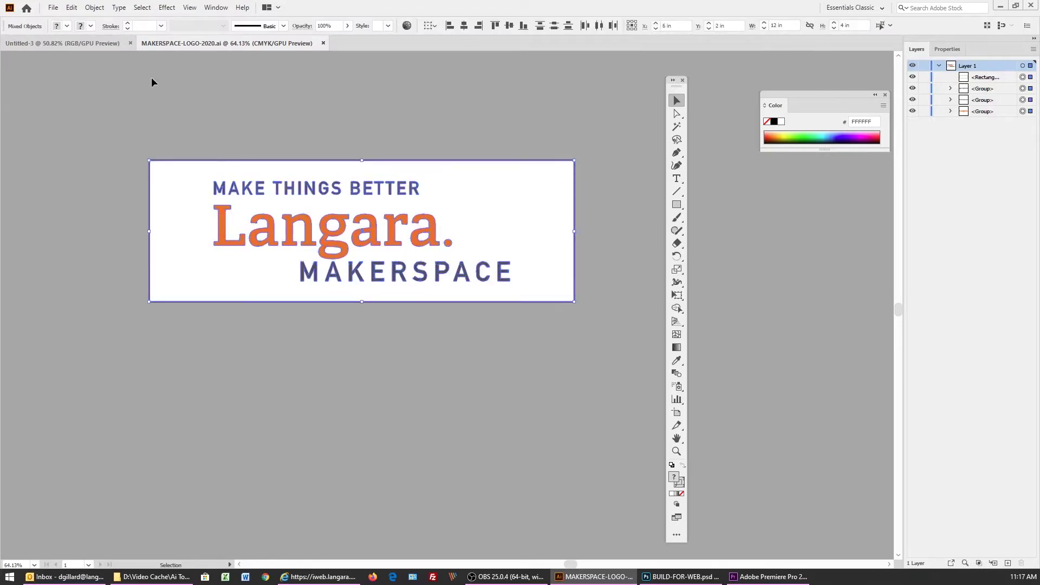
{"action": "left_click", "coordinate": [96, 45]}
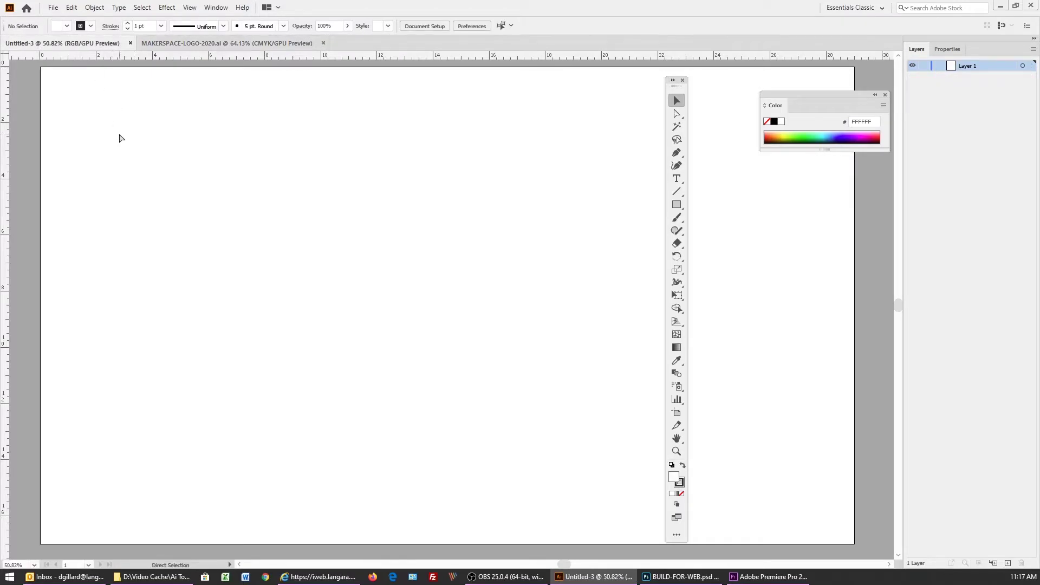
{"action": "key", "text": "ctrl+v"}
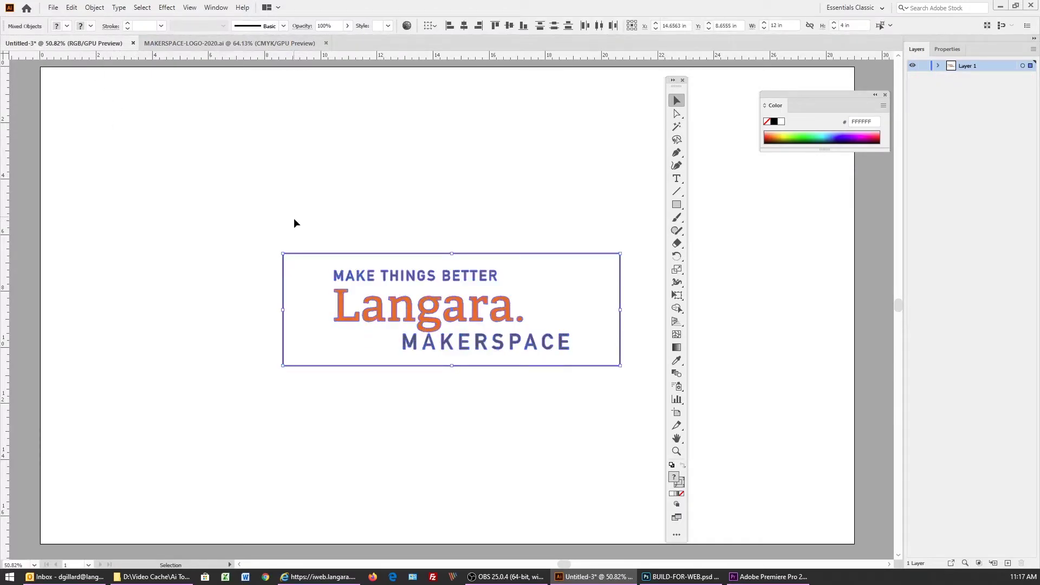
{"action": "left_click_drag", "start_coordinate": [355, 273], "coordinate": [122, 93]}
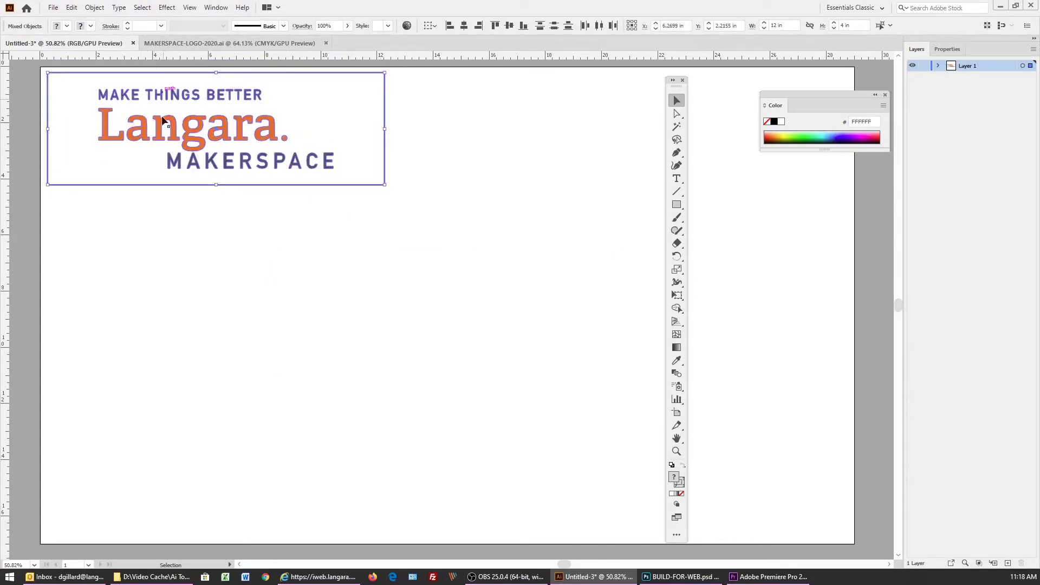
{"action": "left_click", "coordinate": [199, 220]}
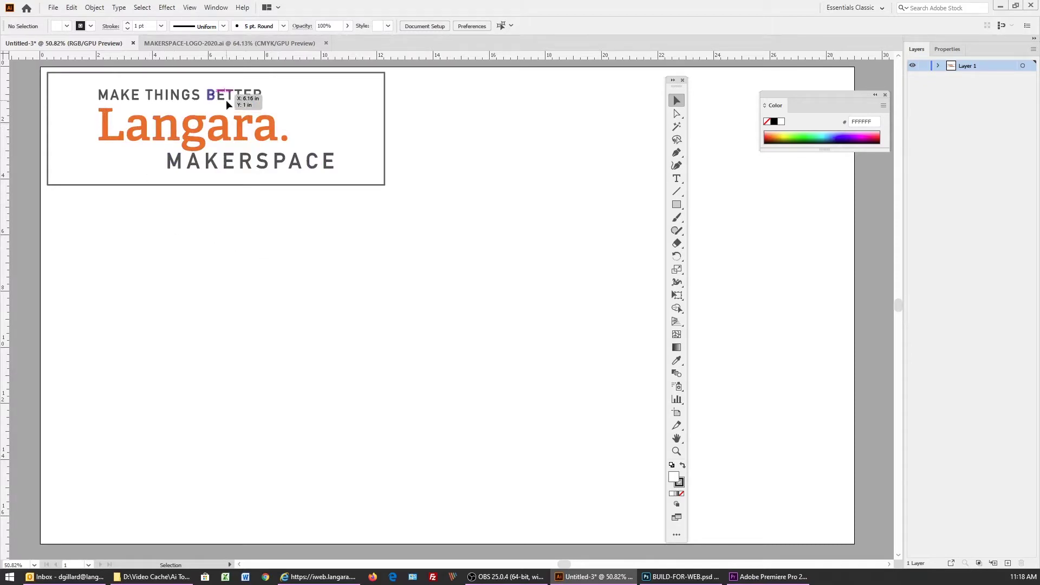
{"action": "key", "text": "alt+Tab"}
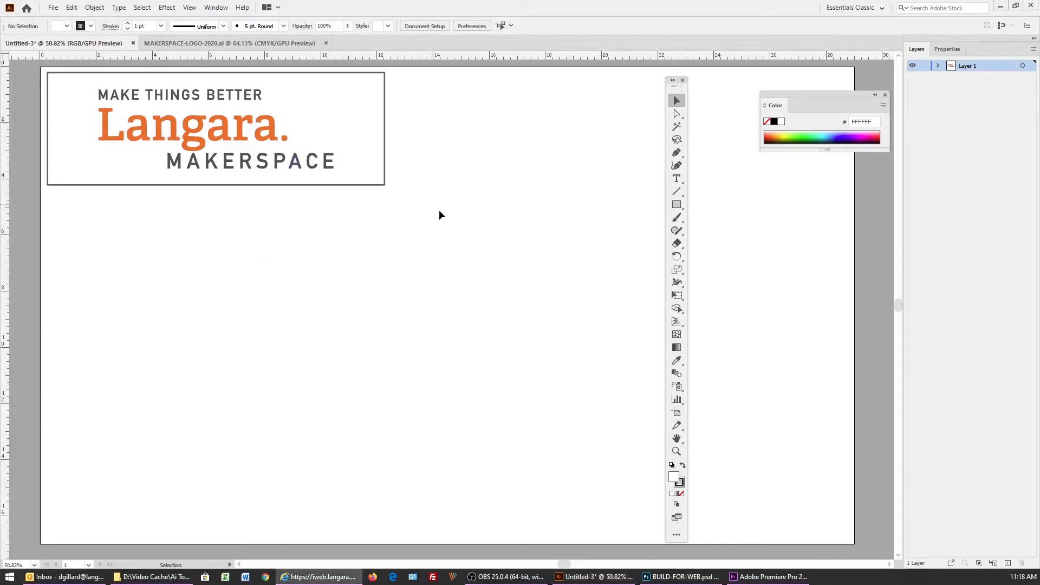
{"action": "key", "text": "alt+Tab"}
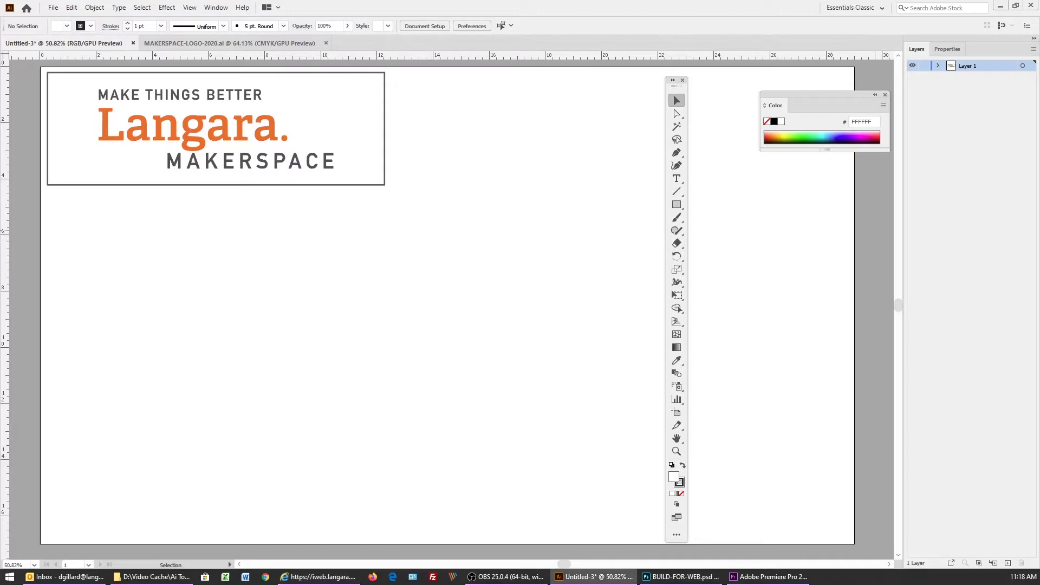
{"action": "key", "text": "alt+Tab"}
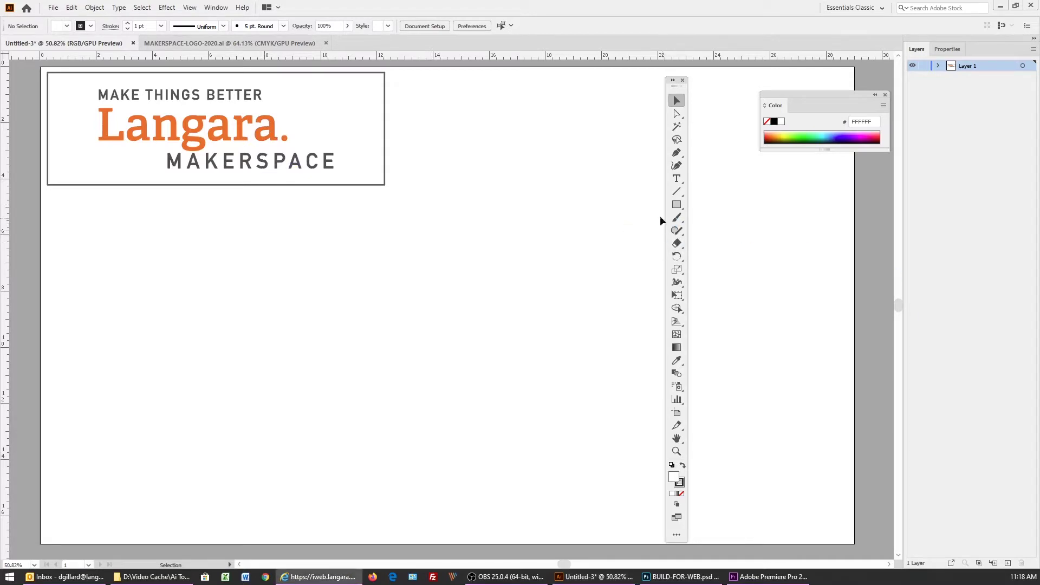
- Draw a rectangle below the logo with a dark fill and no outline
{"action": "left_click", "coordinate": [676, 205]}
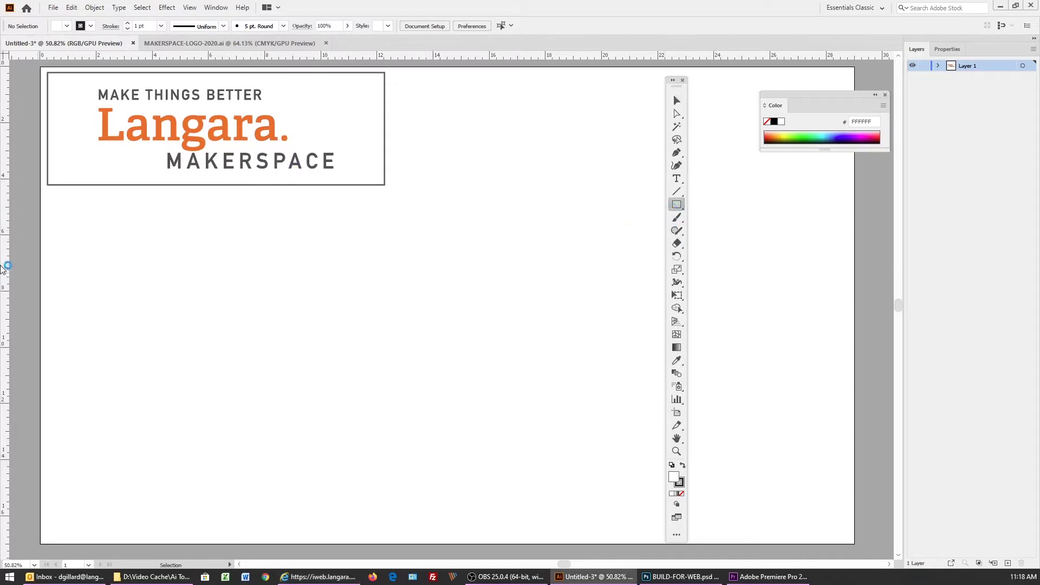
{"action": "left_click_drag", "start_coordinate": [50, 195], "coordinate": [122, 260]}
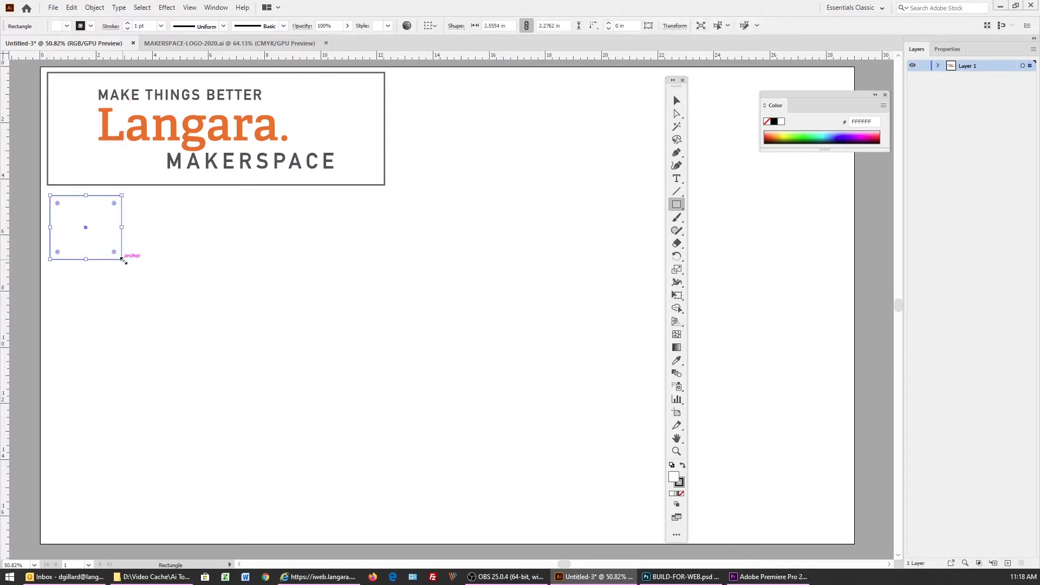
{"action": "left_click", "coordinate": [683, 466]}
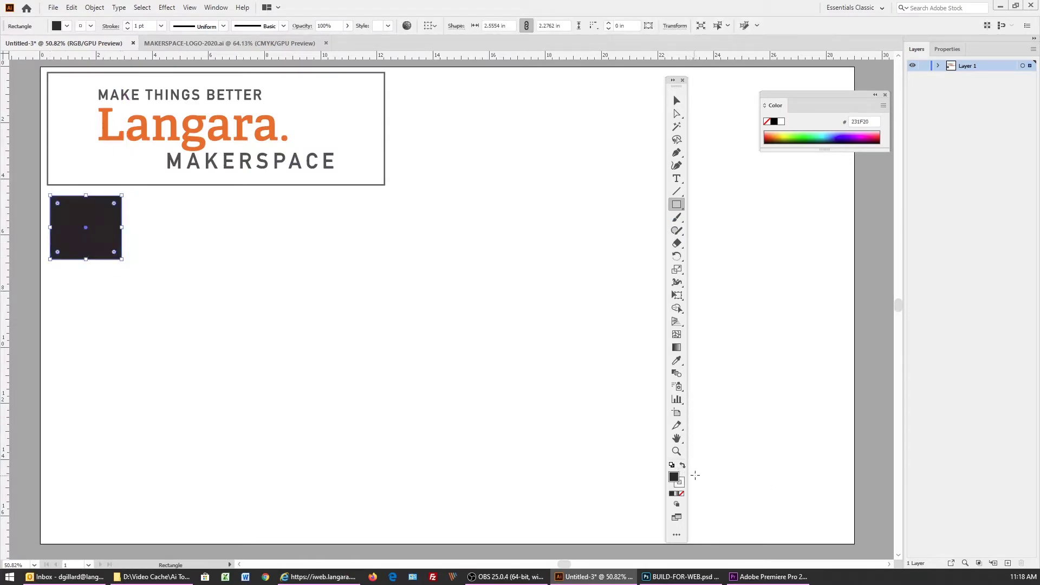
{"action": "left_click", "coordinate": [679, 484]}
{"action": "left_click", "coordinate": [681, 494]}
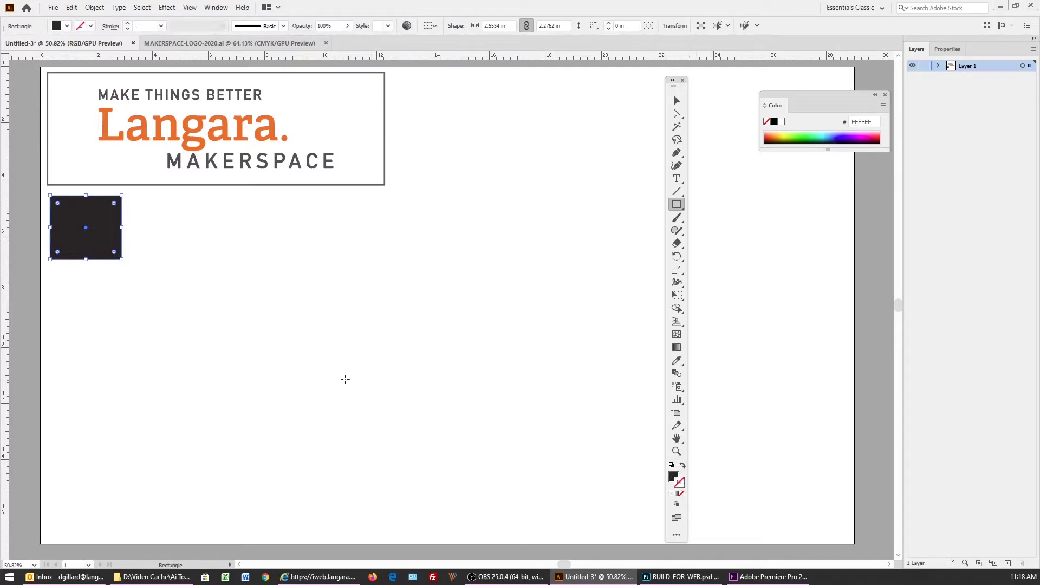
- Draw a horizontal line right of the rectangle with a 1 pt black stroke
{"action": "left_click", "coordinate": [677, 192]}
{"action": "left_click_drag", "start_coordinate": [149, 203], "coordinate": [324, 203]}
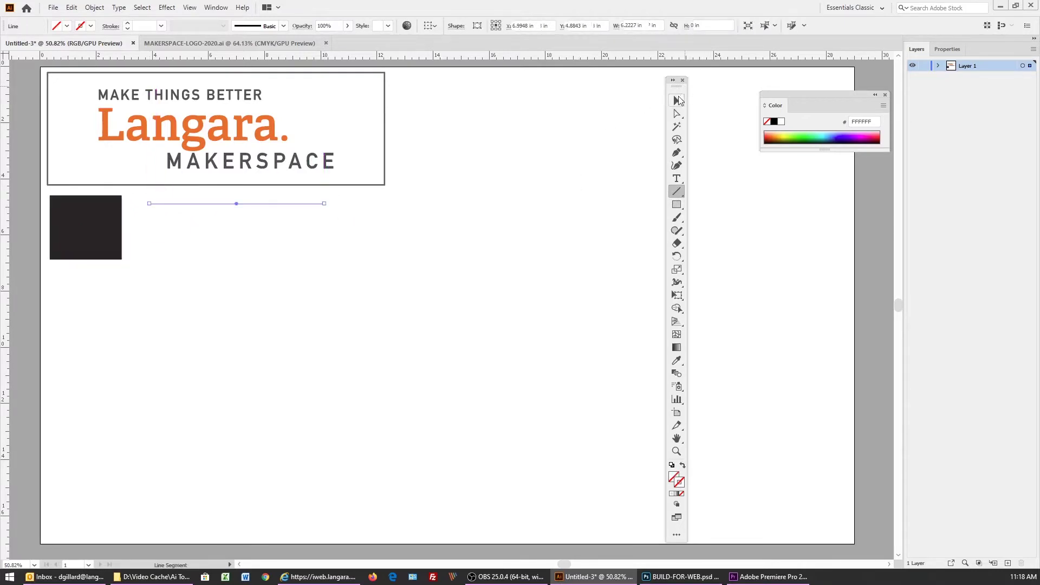
{"action": "left_click", "coordinate": [677, 100]}
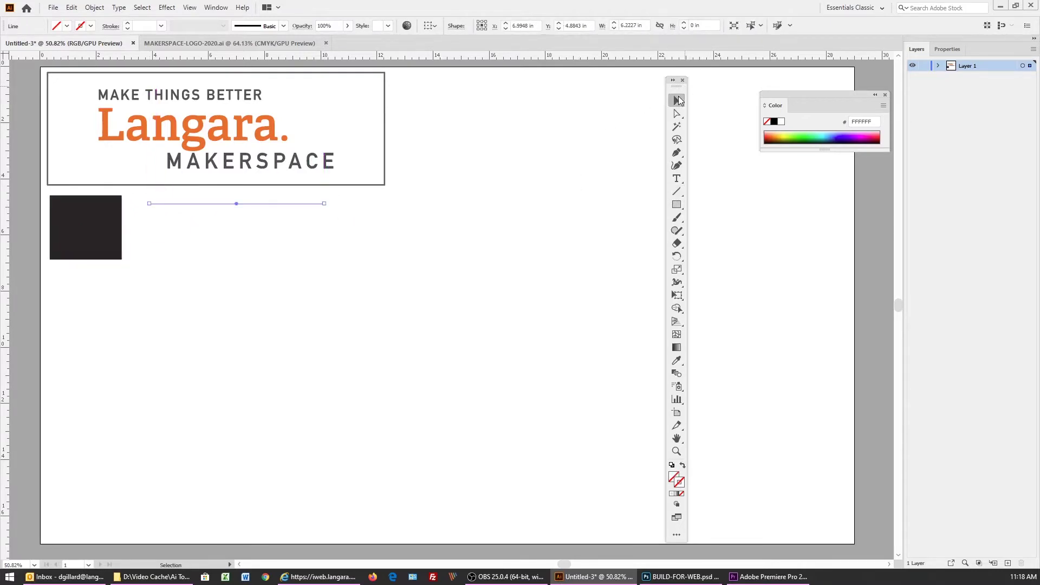
{"action": "left_click", "coordinate": [127, 23]}
{"action": "left_click", "coordinate": [127, 23]}
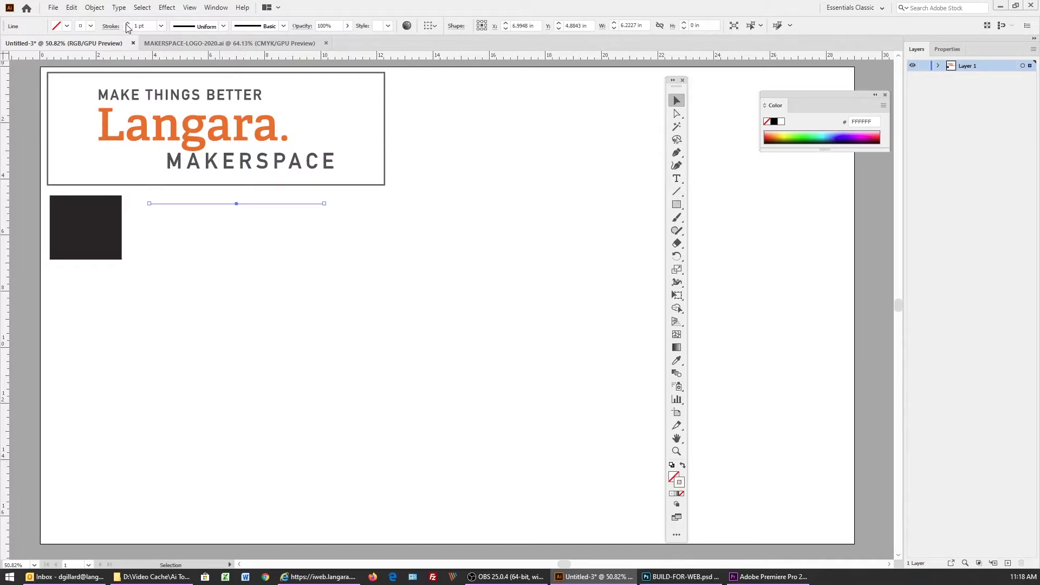
{"action": "left_click", "coordinate": [265, 276]}
{"action": "left_click", "coordinate": [219, 204]}
{"action": "double_click", "coordinate": [681, 482]}
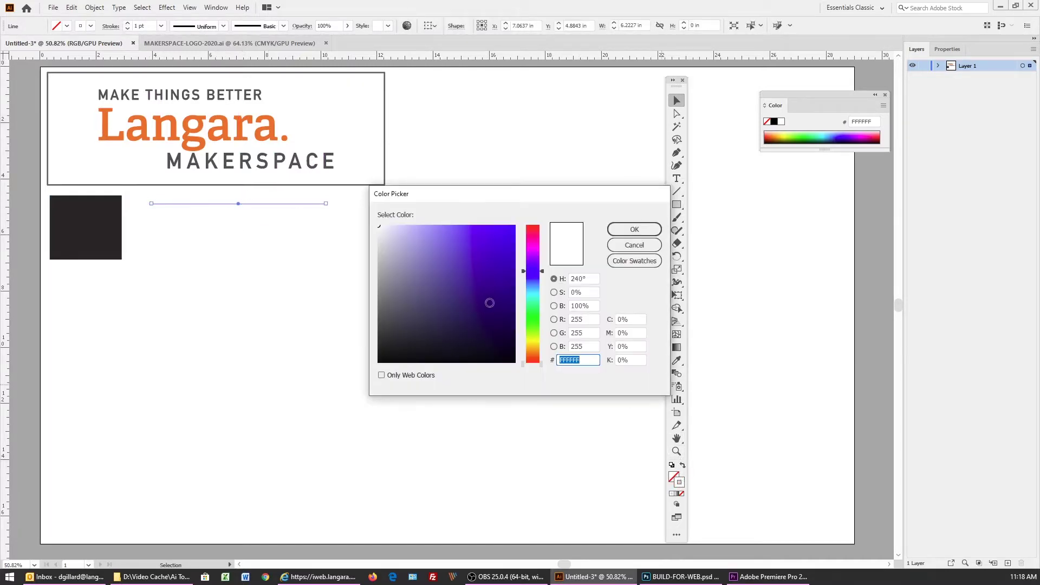
{"action": "mouse_move", "coordinate": [489, 302]}
{"action": "left_mouse_down"}
{"action": "mouse_move", "coordinate": [490, 325]}
{"action": "mouse_move", "coordinate": [515, 358]}
{"action": "left_mouse_up"}
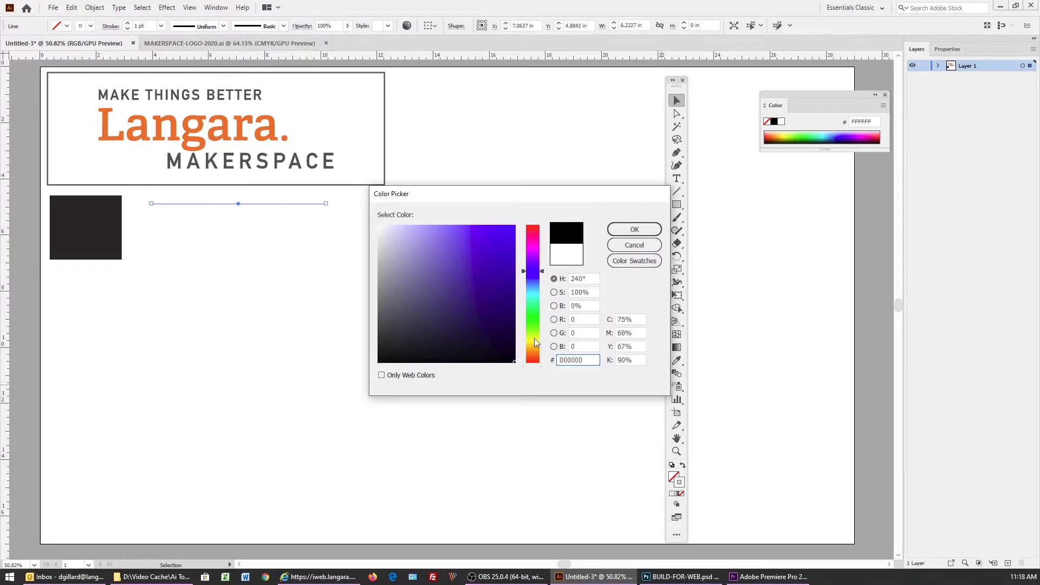
{"action": "left_click", "coordinate": [633, 229]}
{"action": "left_click", "coordinate": [280, 233]}
- Add two copies of the line, stacked beneath the original
{"action": "key", "text": "ctrl+v"}
{"action": "left_click_drag", "start_coordinate": [450, 308], "coordinate": [262, 217]}
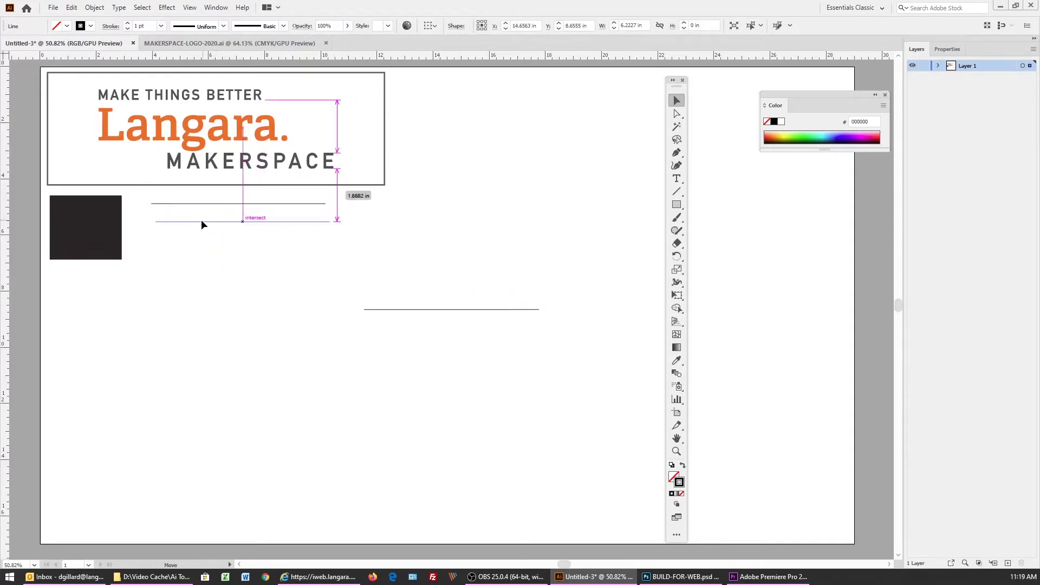
{"action": "left_click_drag", "start_coordinate": [200, 225], "coordinate": [199, 222]}
{"action": "key", "text": "ctrl+z"}
{"action": "left_click_drag", "start_coordinate": [411, 313], "coordinate": [196, 241]}
- Fill the square with pure black 000000
{"action": "left_click", "coordinate": [205, 223]}
{"action": "left_click", "coordinate": [90, 236]}
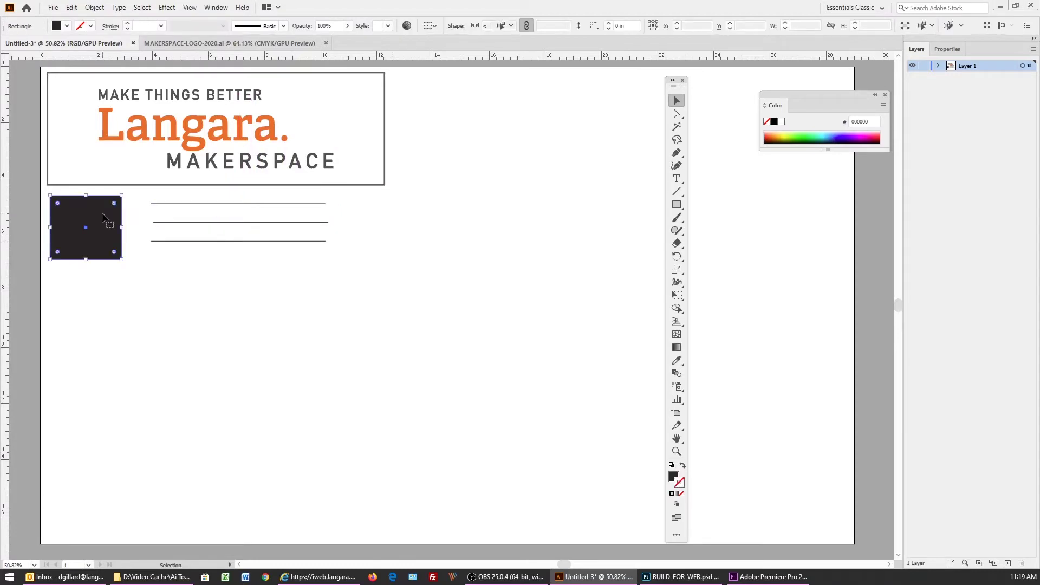
{"action": "left_click", "coordinate": [674, 477]}
{"action": "double_click", "coordinate": [674, 477]}
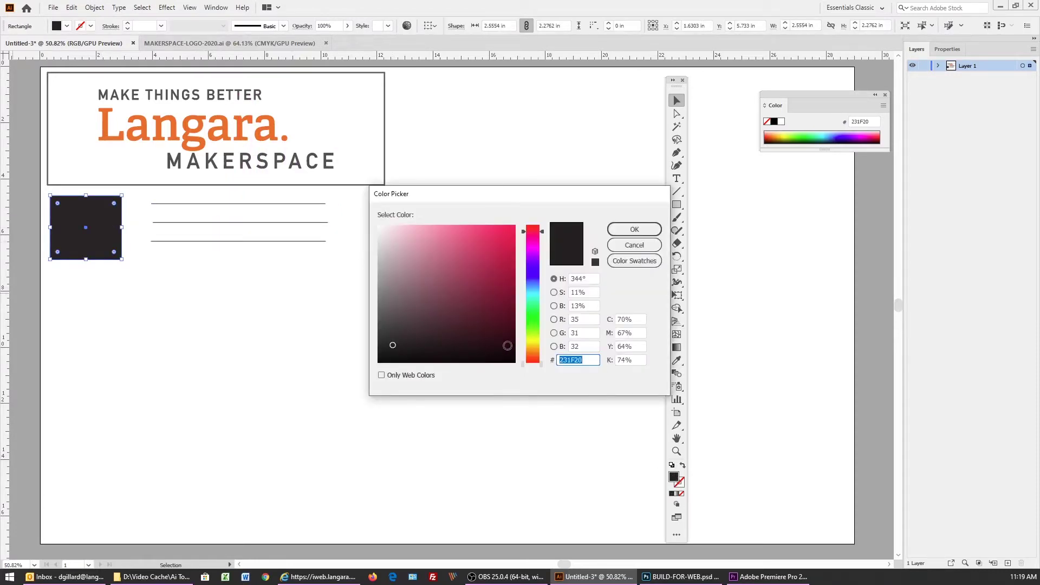
{"action": "left_click", "coordinate": [514, 362]}
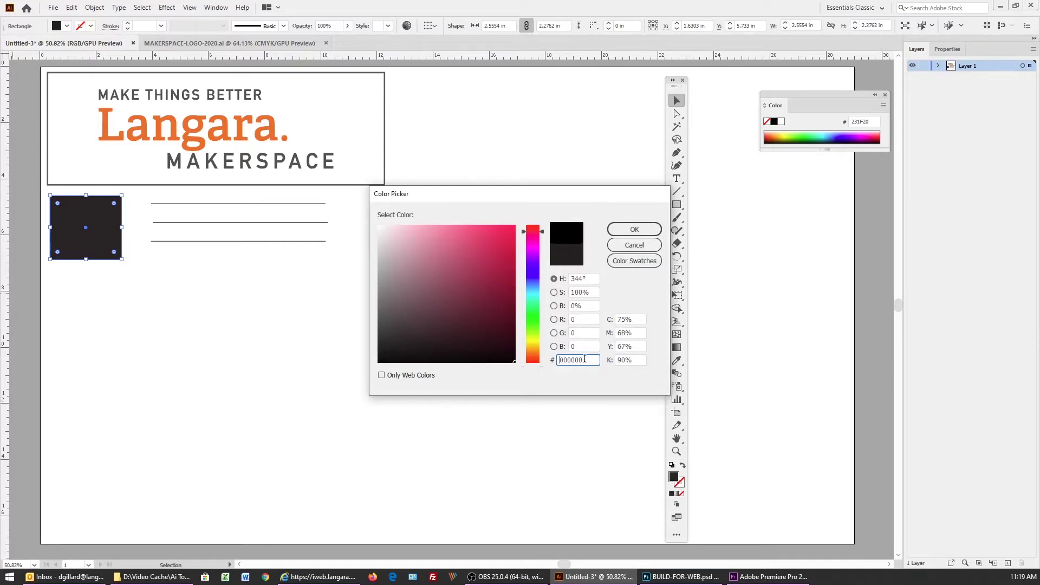
{"action": "left_click", "coordinate": [632, 228]}
{"action": "left_click", "coordinate": [311, 285]}
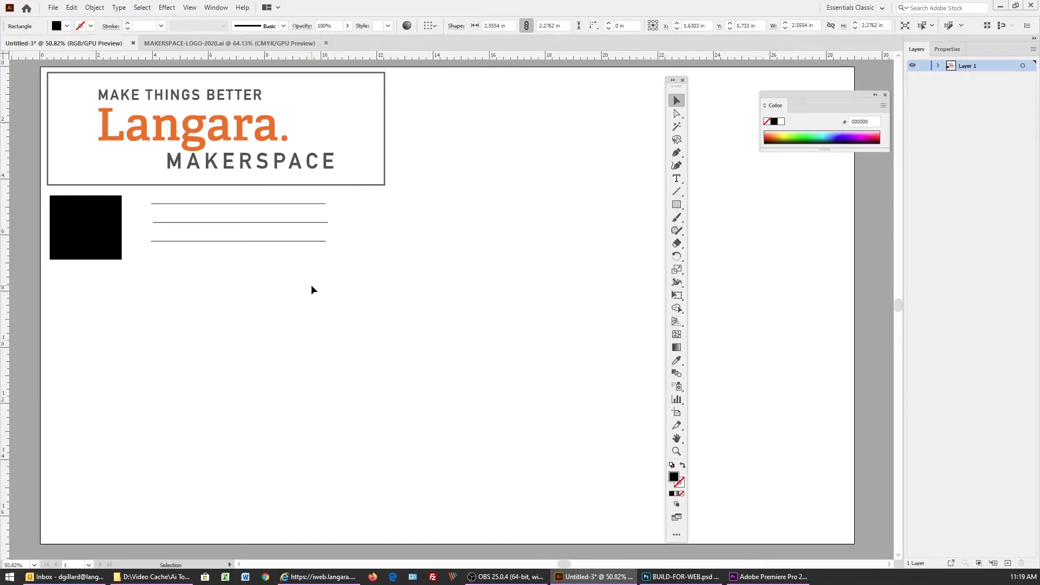
- Keep the top line's stroke black 000000
{"action": "left_click", "coordinate": [181, 203]}
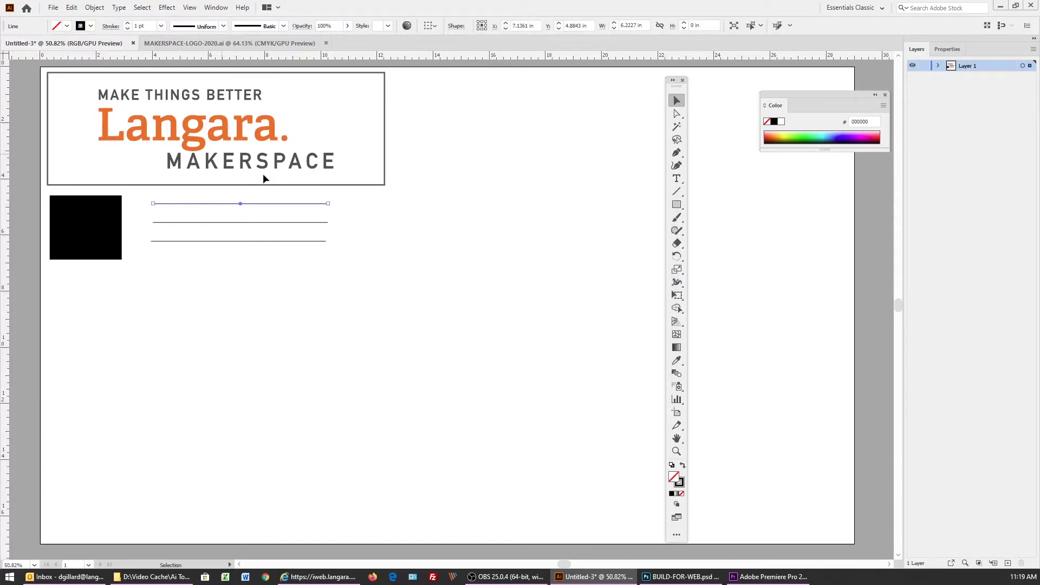
{"action": "left_click_drag", "start_coordinate": [670, 86], "coordinate": [461, 84]}
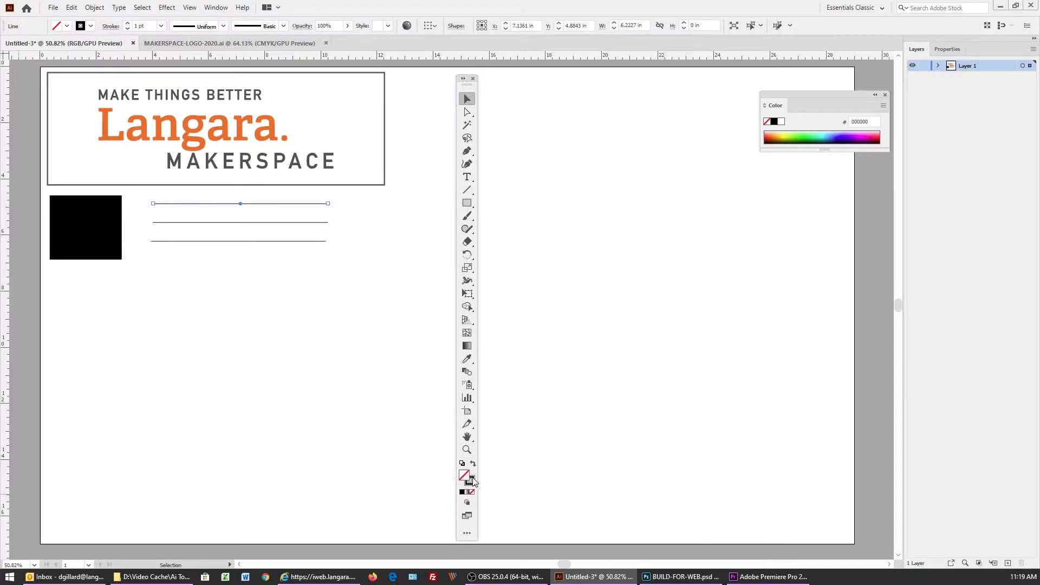
{"action": "double_click", "coordinate": [470, 481]}
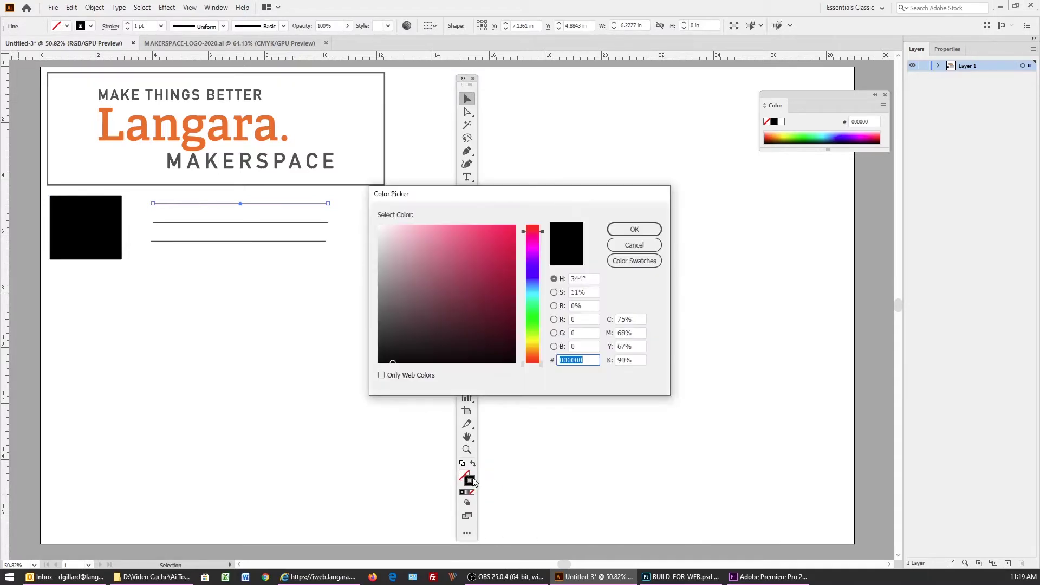
{"action": "left_click", "coordinate": [628, 230]}
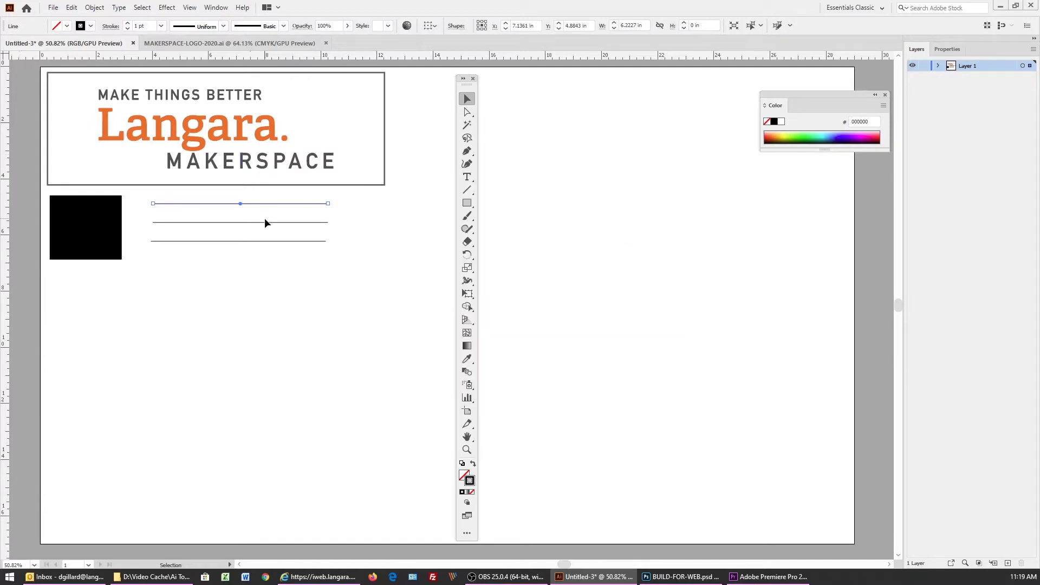
- Give the middle line a pure blue stroke by setting blue to 255 (0000FF)
{"action": "left_click", "coordinate": [266, 222]}
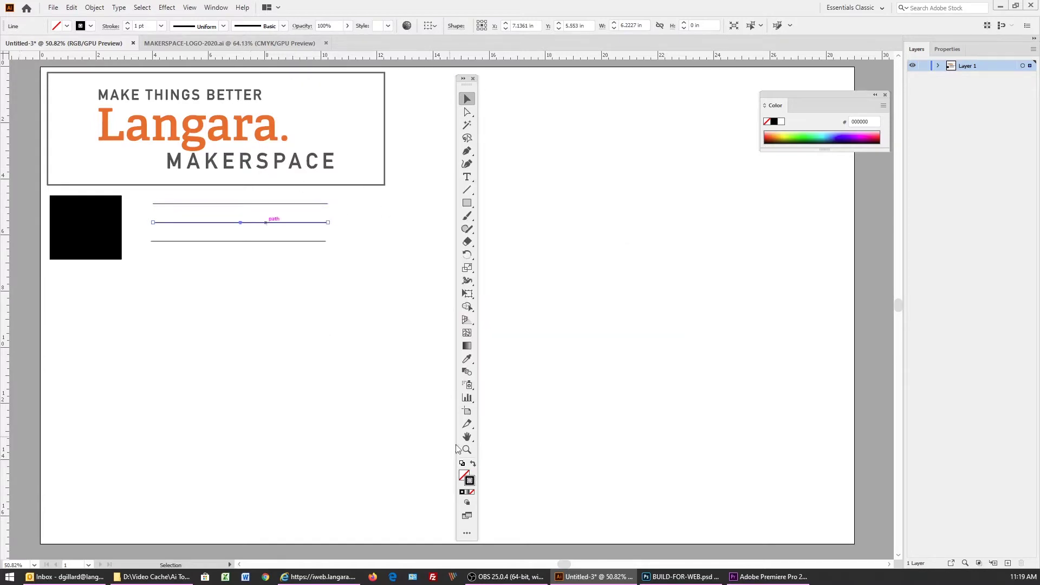
{"action": "double_click", "coordinate": [470, 480]}
{"action": "left_click", "coordinate": [591, 347]}
{"action": "double_click", "coordinate": [591, 346]}
{"action": "type", "text": "255"}
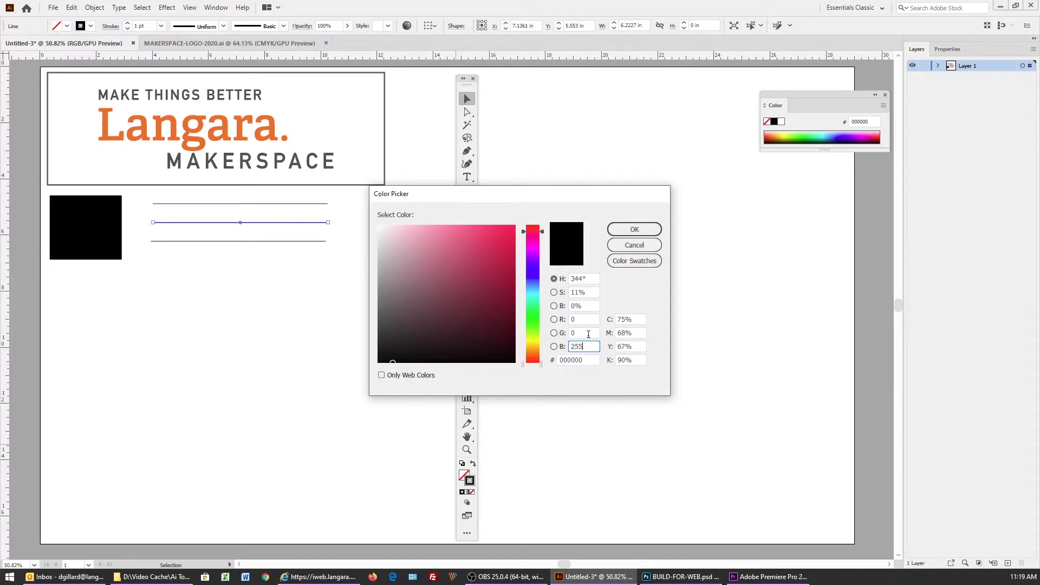
{"action": "left_click", "coordinate": [586, 332]}
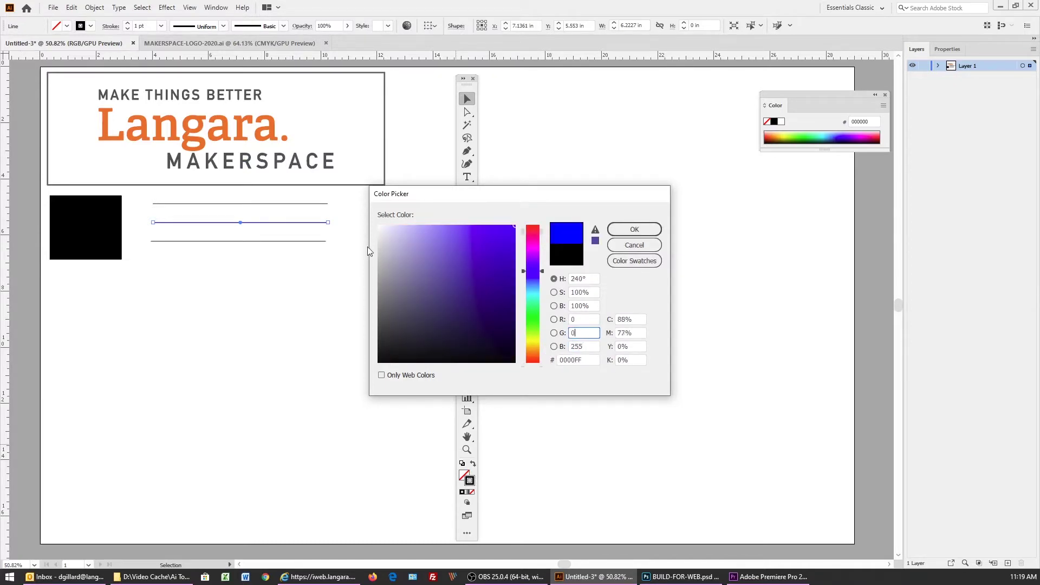
{"action": "left_click", "coordinate": [612, 231]}
{"action": "left_click", "coordinate": [316, 238]}
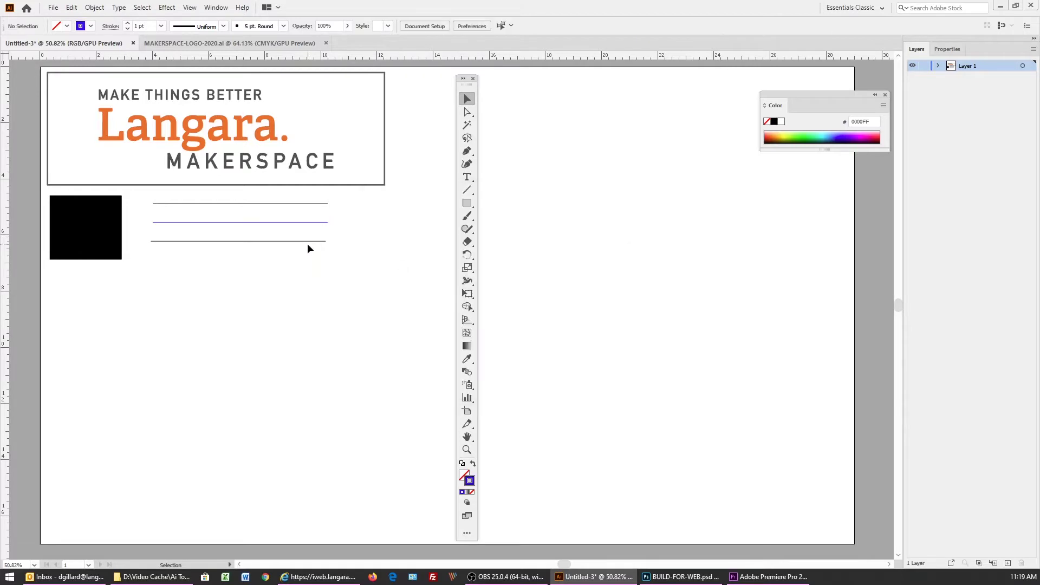
- Give the bottom line a red FF0000 stroke
{"action": "left_click", "coordinate": [308, 242]}
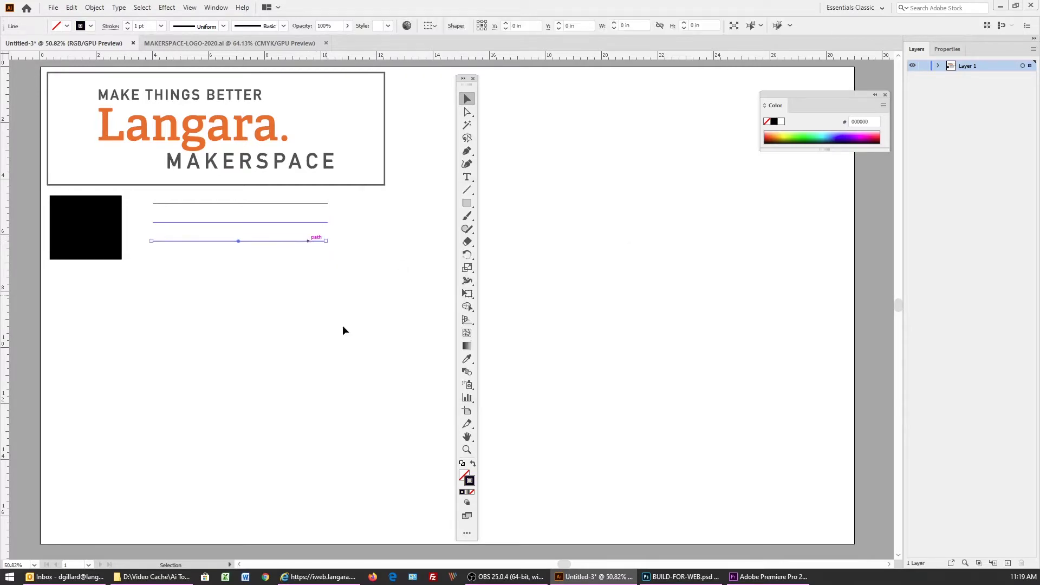
{"action": "double_click", "coordinate": [470, 480]}
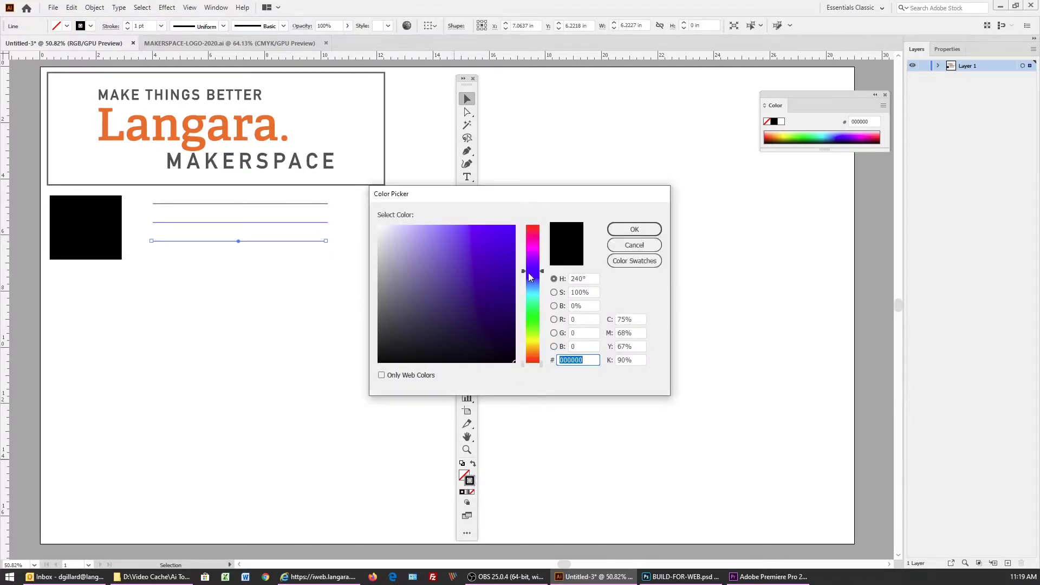
{"action": "mouse_move", "coordinate": [541, 271]}
{"action": "left_mouse_down"}
{"action": "mouse_move", "coordinate": [542, 224]}
{"action": "mouse_move", "coordinate": [516, 209]}
{"action": "mouse_move", "coordinate": [523, 223]}
{"action": "left_mouse_up"}
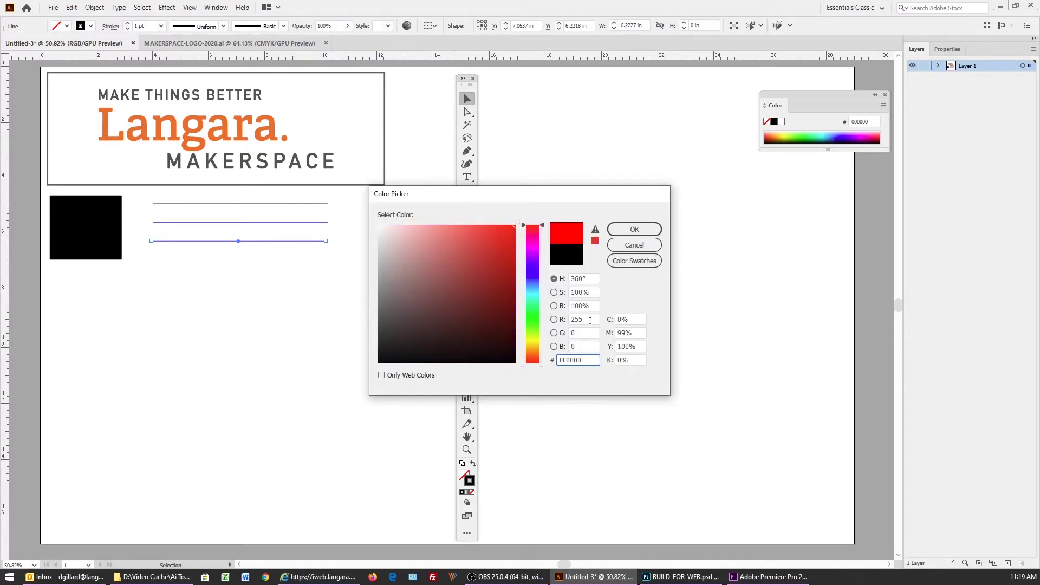
{"action": "left_click", "coordinate": [626, 234]}
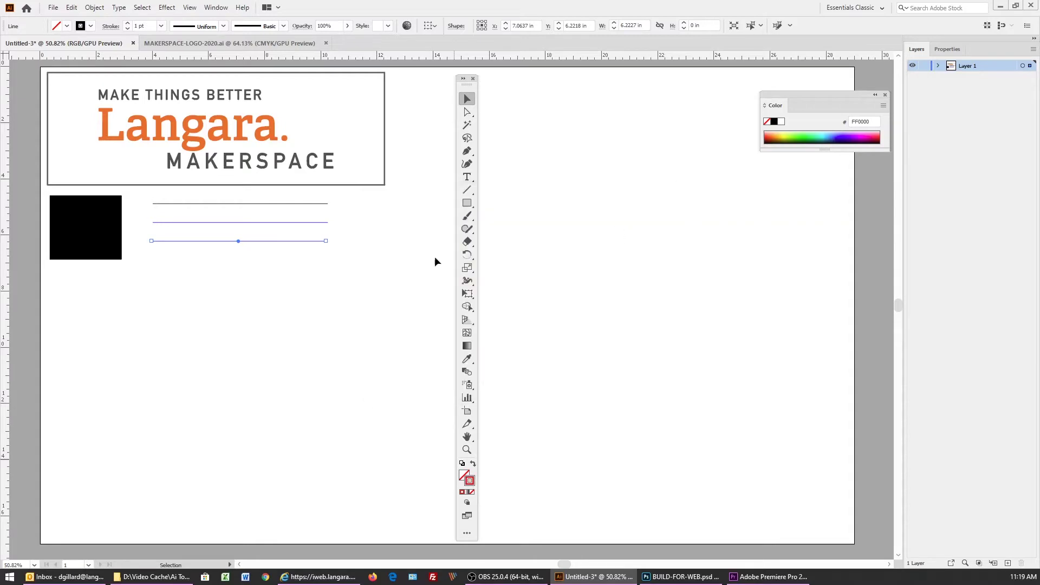
- Select the square and each of the three lines in turn to check their colours
{"action": "left_click", "coordinate": [379, 275]}
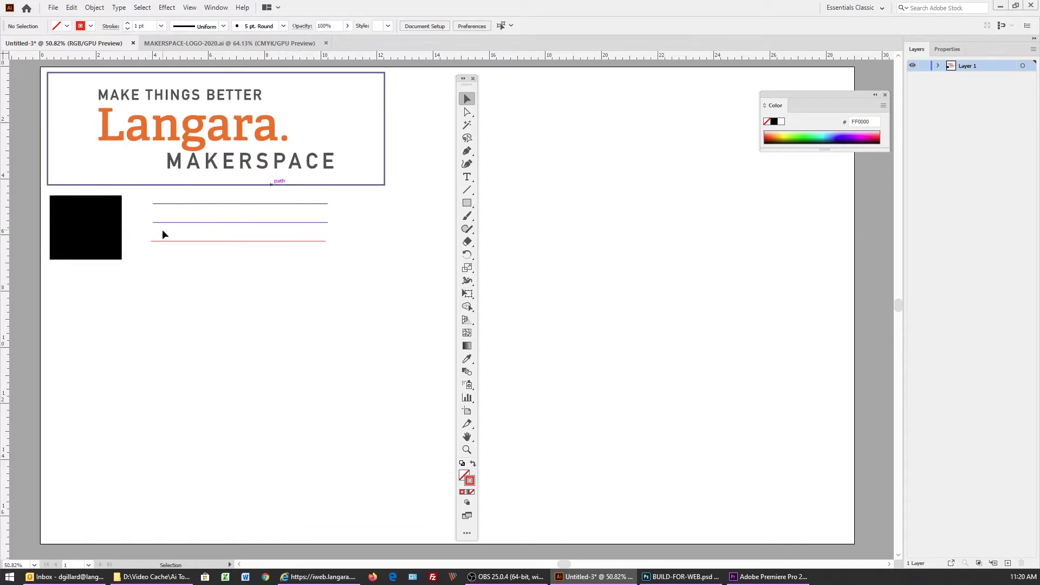
{"action": "left_click", "coordinate": [116, 244]}
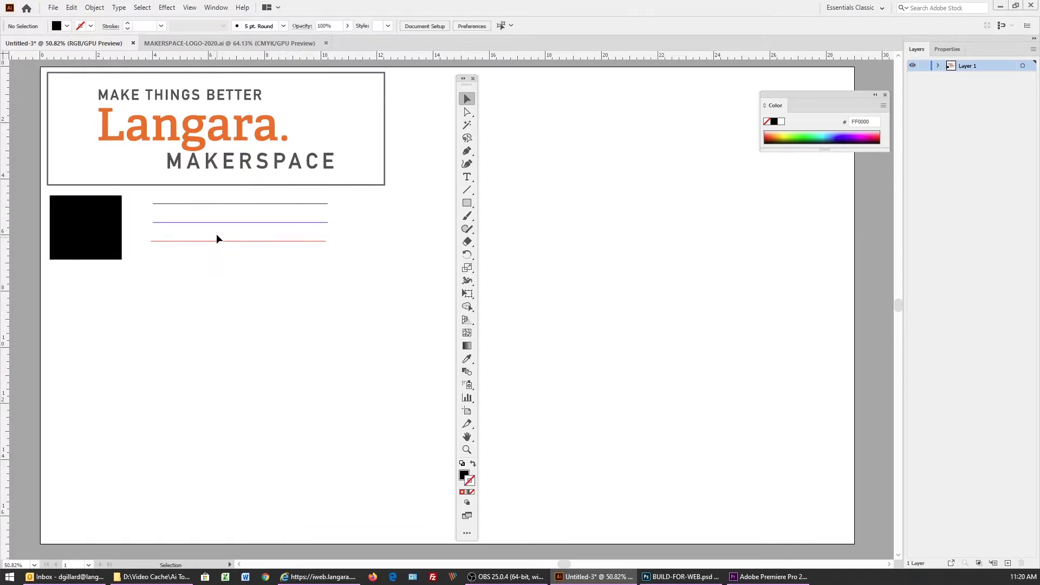
{"action": "left_click", "coordinate": [225, 204]}
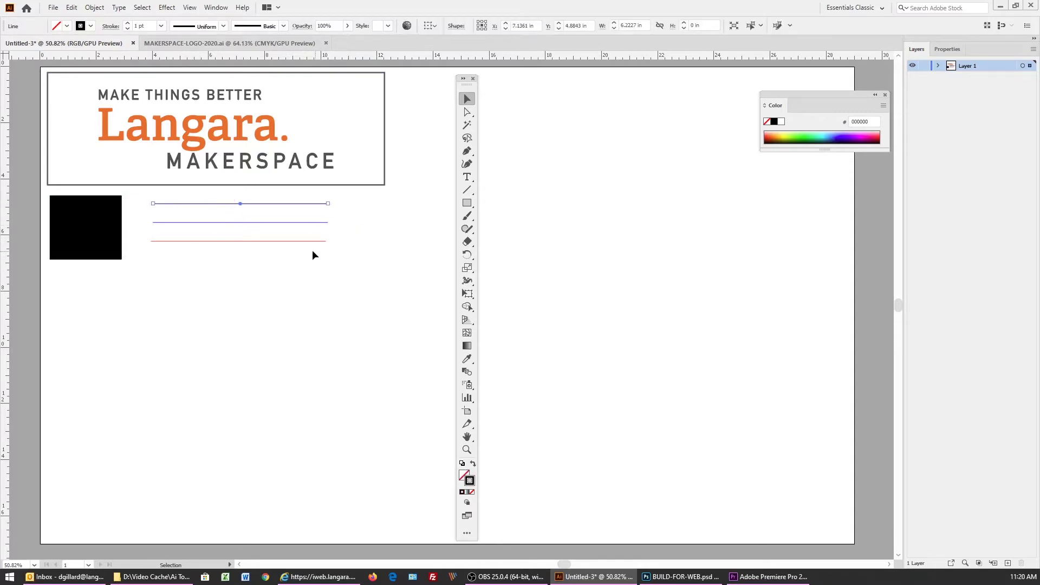
{"action": "left_click", "coordinate": [340, 208]}
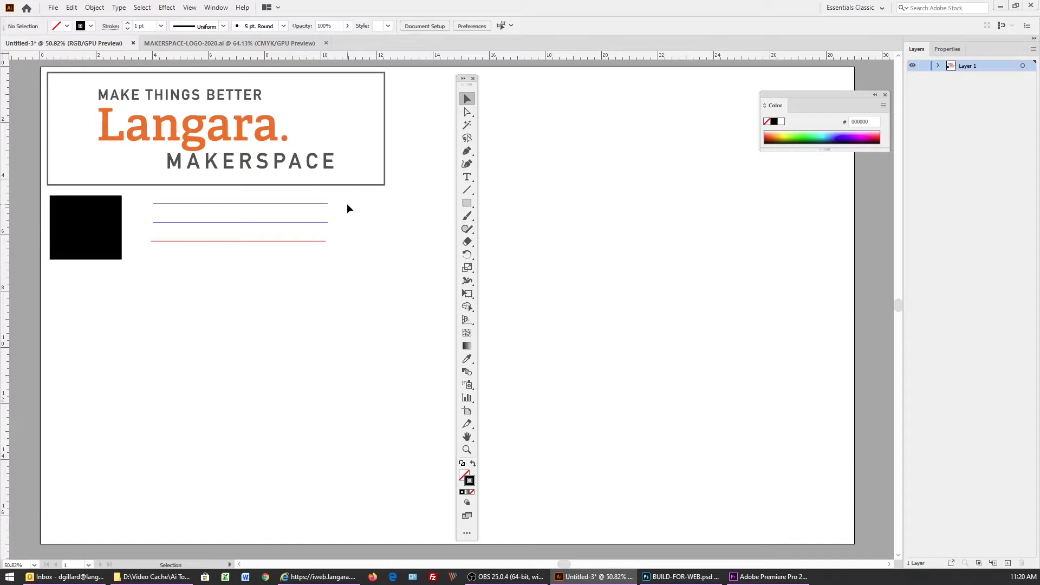
{"action": "left_click", "coordinate": [323, 222]}
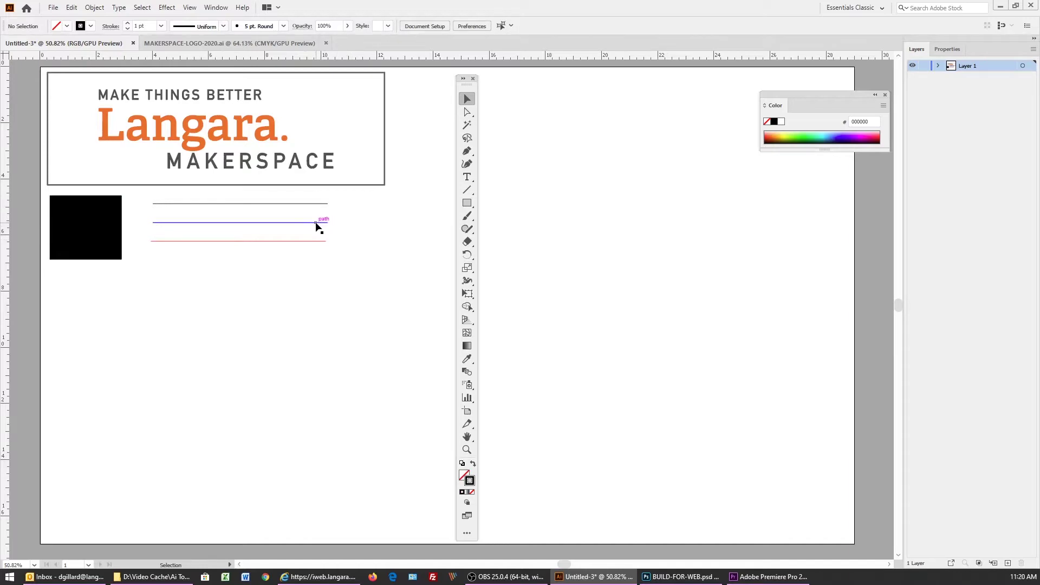
{"action": "left_click", "coordinate": [377, 225]}
{"action": "left_click", "coordinate": [294, 240]}
{"action": "left_click", "coordinate": [115, 227]}
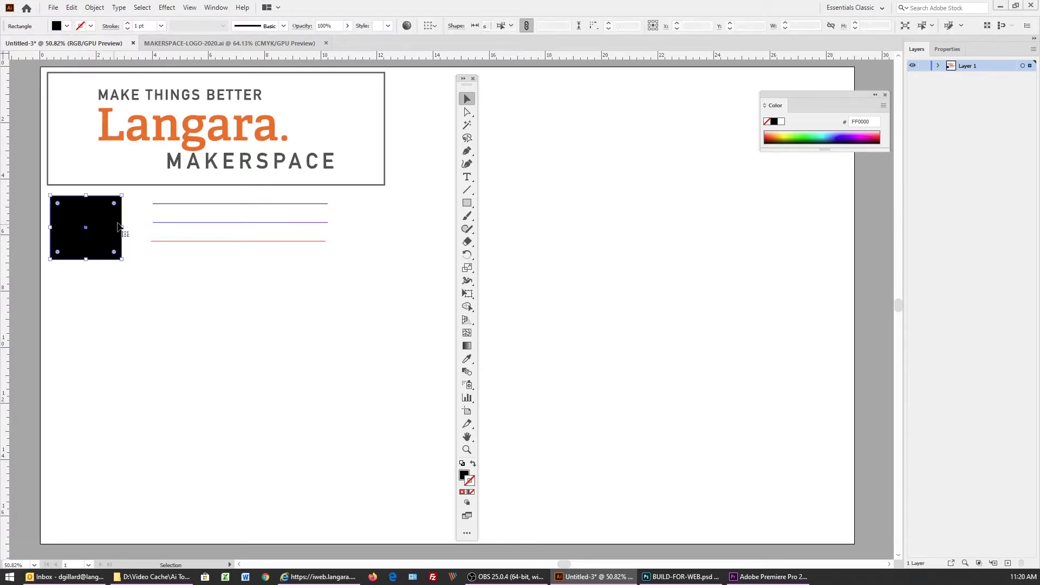
{"action": "left_click", "coordinate": [270, 204]}
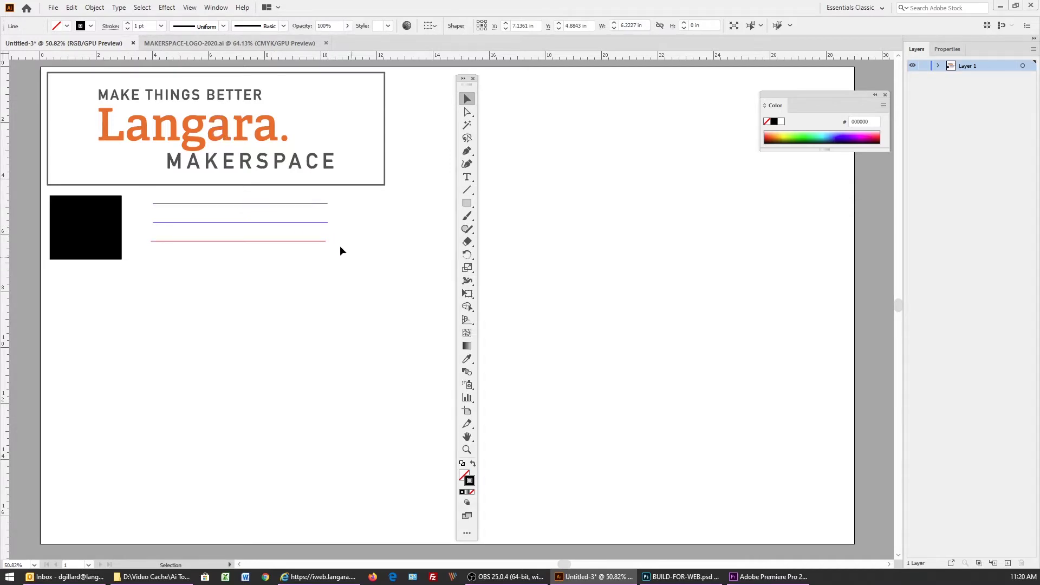
{"action": "left_click", "coordinate": [297, 201]}
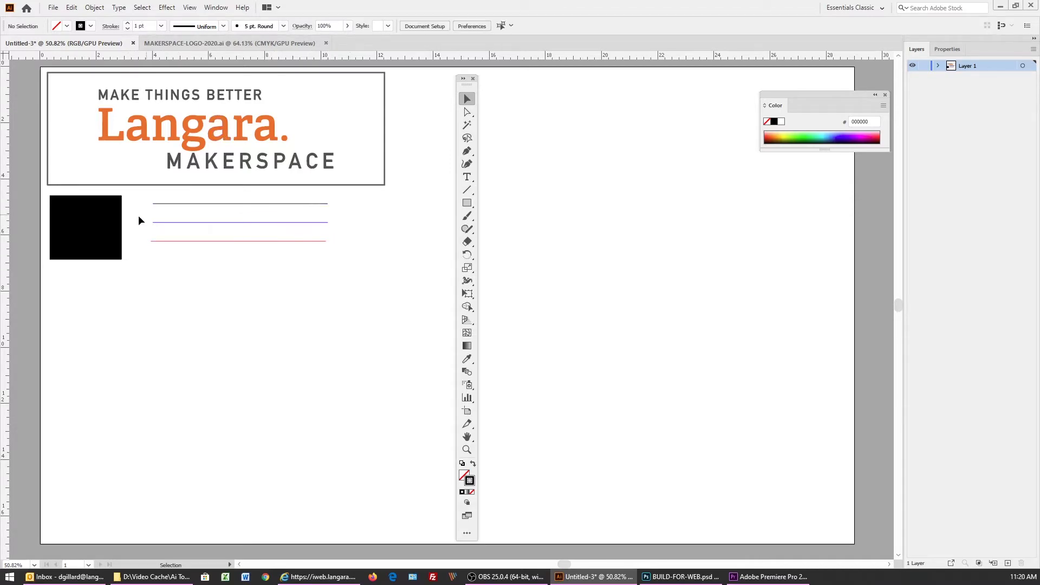
- Nudge the black square slightly to the right, closer to the lines
{"action": "left_click", "coordinate": [115, 223]}
{"action": "left_click_drag", "start_coordinate": [114, 227], "coordinate": [128, 227]}
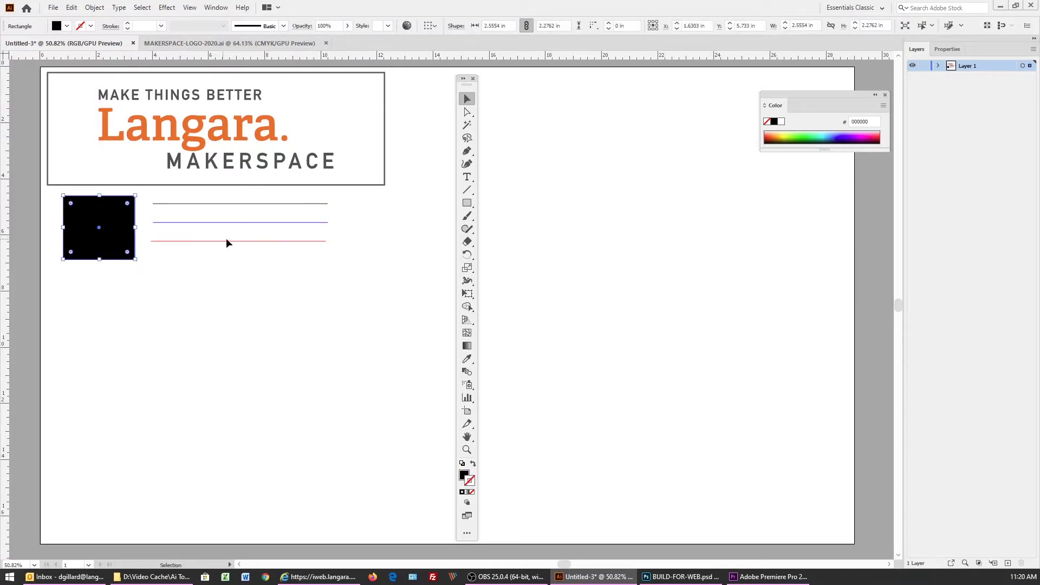
{"action": "left_click", "coordinate": [256, 276]}
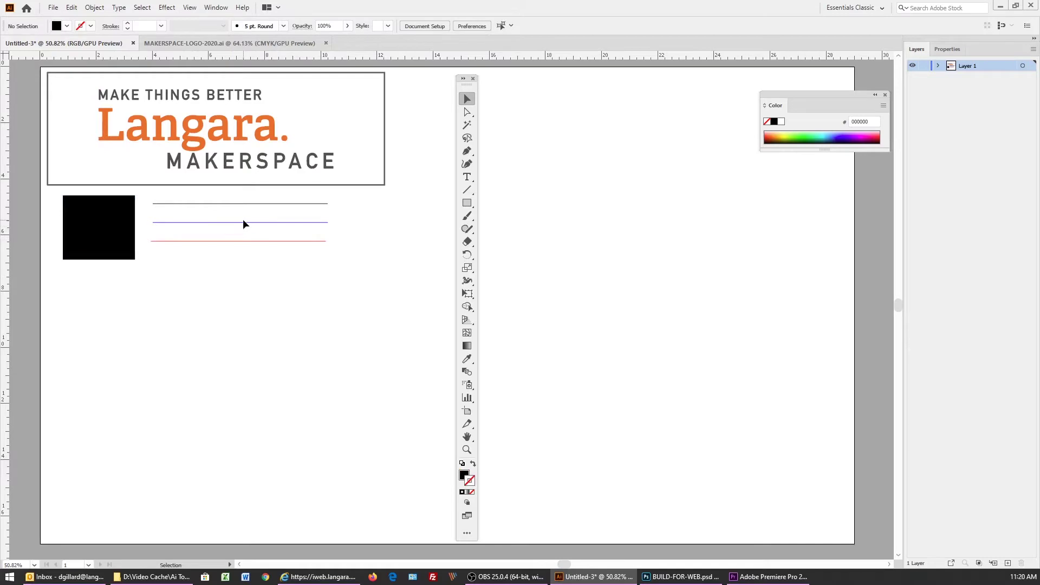
{"action": "left_click", "coordinate": [243, 223]}
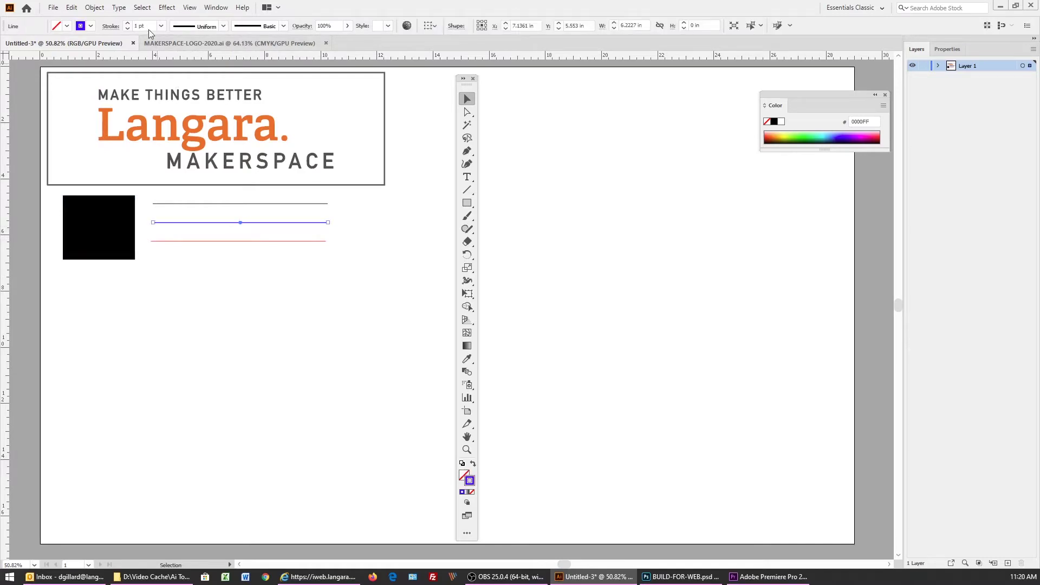
{"action": "left_click", "coordinate": [302, 254]}
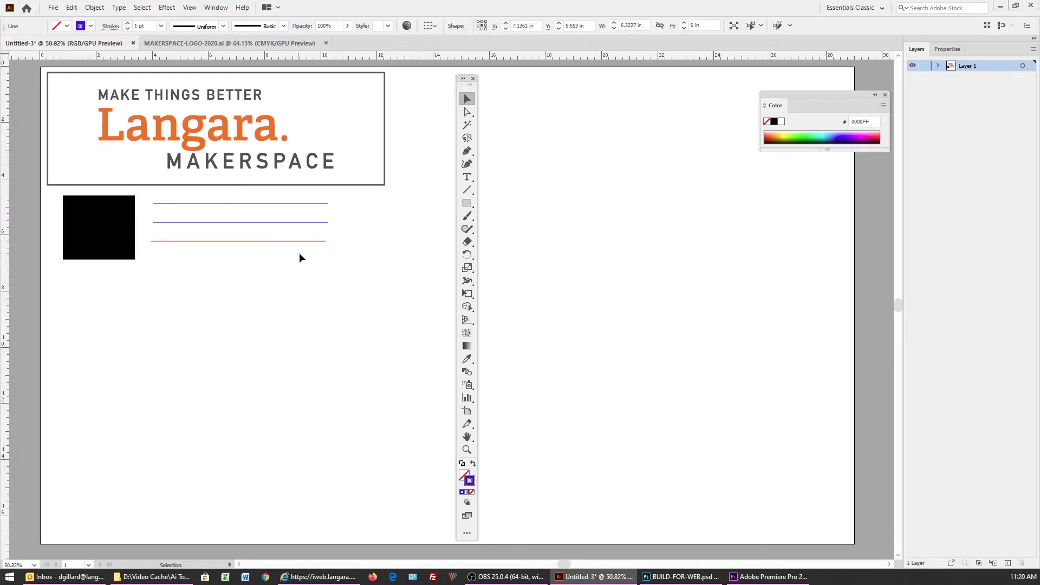
- Change the red bottom line's stroke weight from 1 pt to 0.001 pt
{"action": "left_click", "coordinate": [273, 242]}
{"action": "left_click", "coordinate": [142, 26]}
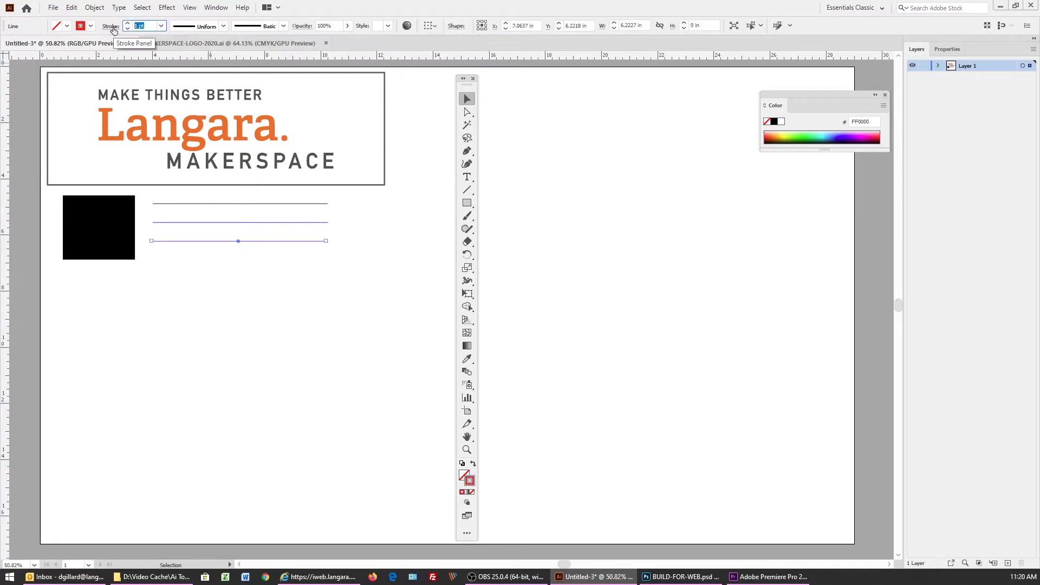
{"action": "key", "text": "BackSpace"}
{"action": "type", "text": ".001"}
{"action": "key", "text": "Return"}
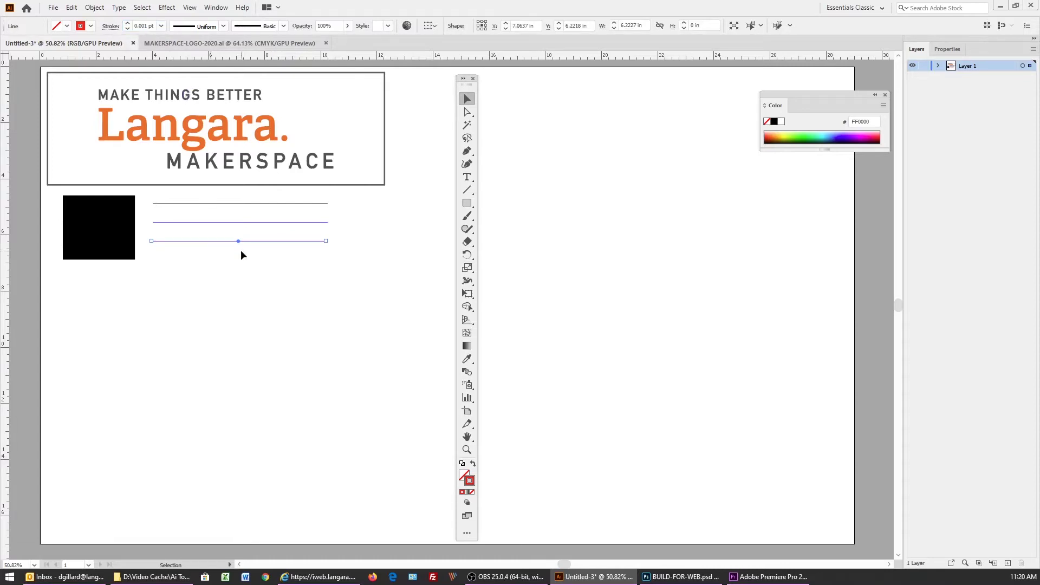
{"action": "left_click", "coordinate": [240, 249]}
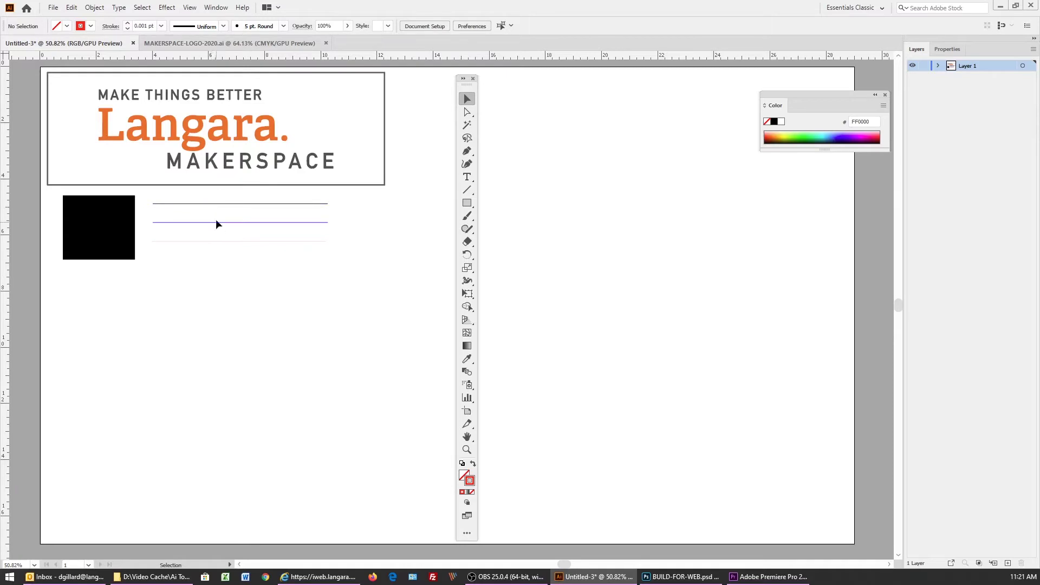
{"action": "left_click", "coordinate": [223, 242]}
{"action": "left_click", "coordinate": [247, 268]}
{"action": "left_click", "coordinate": [312, 73]}
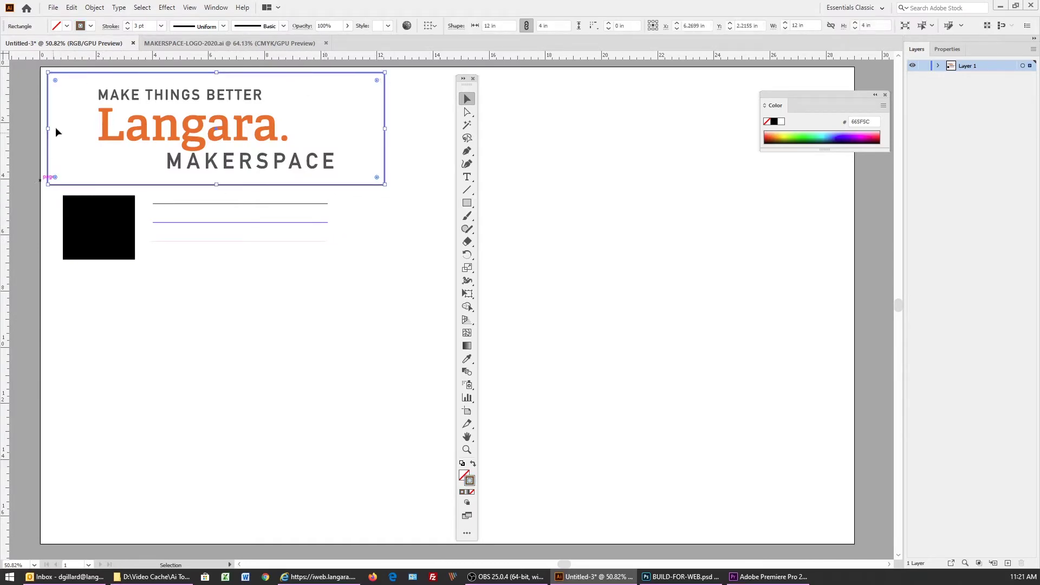
{"action": "left_click", "coordinate": [223, 284]}
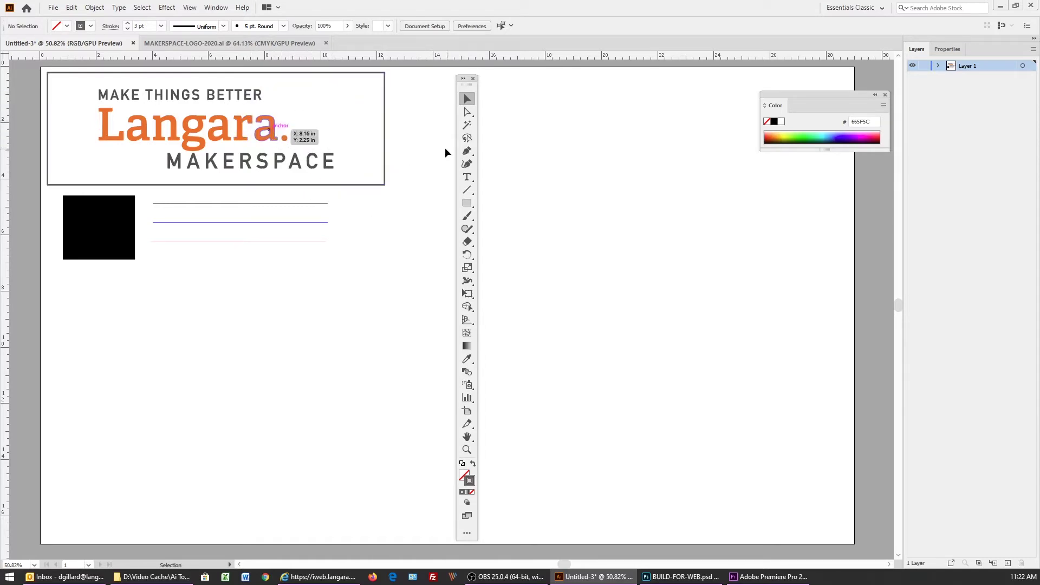
- Check the MAKERSPACE, Langara. and tagline groups and frame, restoring the bottom line to 1 pt
{"action": "left_click", "coordinate": [310, 164]}
{"action": "left_click", "coordinate": [280, 133]}
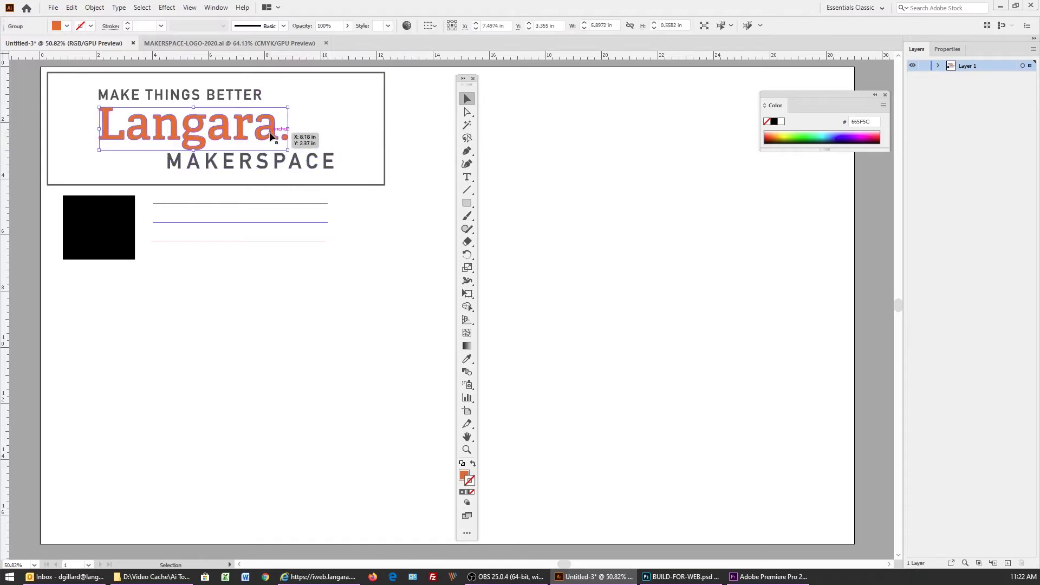
{"action": "left_click", "coordinate": [240, 97]}
{"action": "key", "text": "a"}
{"action": "key", "text": "ctrl+z"}
{"action": "key", "text": "ctrl+z"}
{"action": "key", "text": "ctrl+z"}
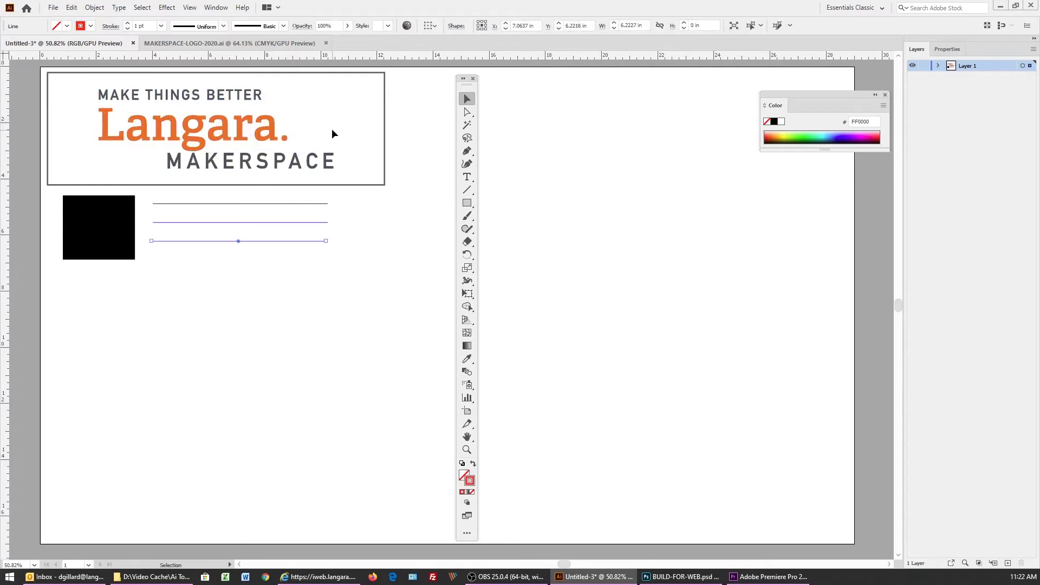
{"action": "left_click", "coordinate": [384, 129]}
{"action": "left_click", "coordinate": [409, 151]}
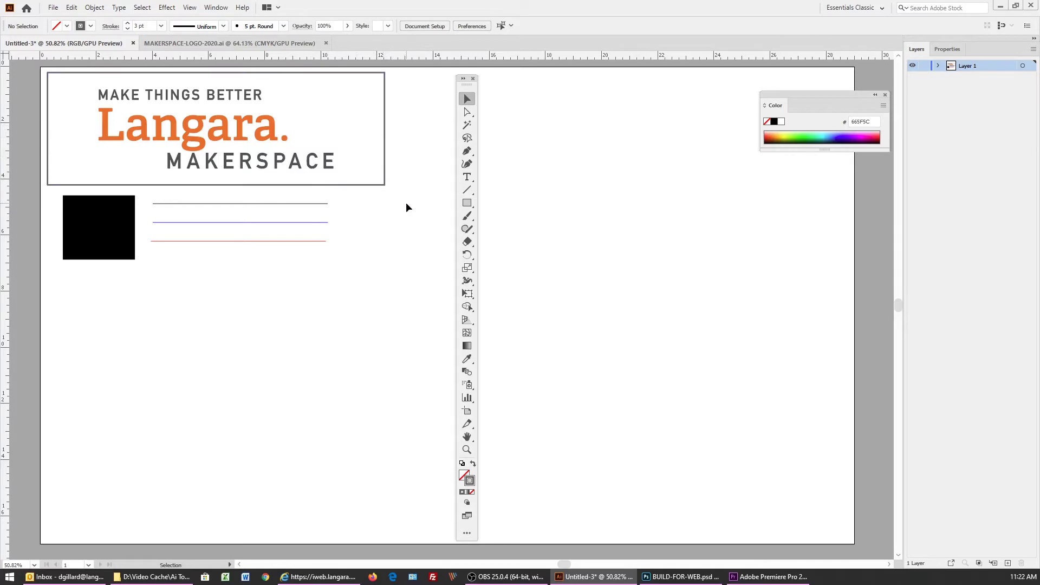
{"action": "left_click", "coordinate": [333, 161]}
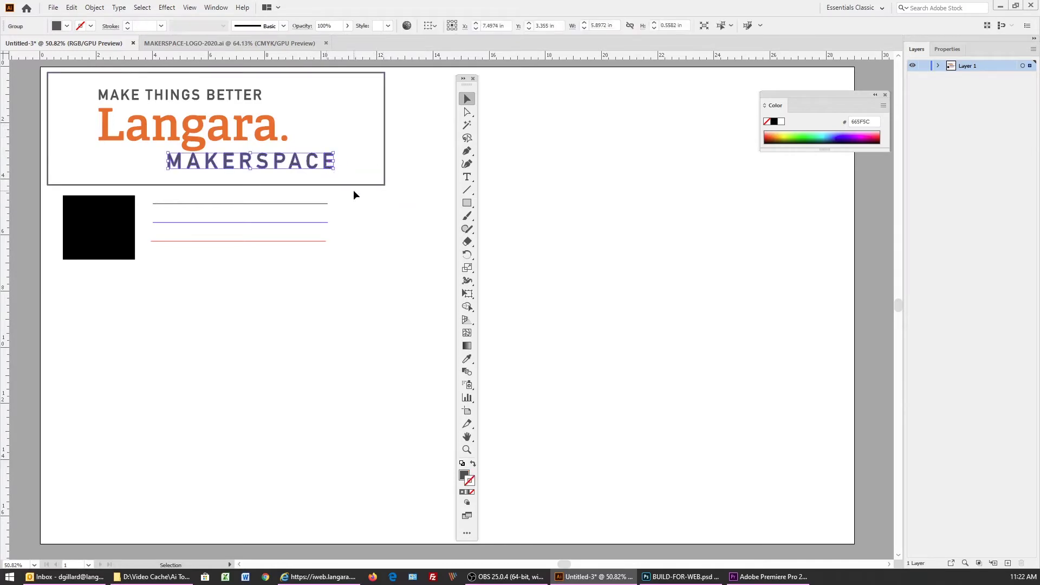
- Change the logo frame's outline colour to red FF0000
{"action": "left_click", "coordinate": [353, 181]}
{"action": "left_click", "coordinate": [358, 184]}
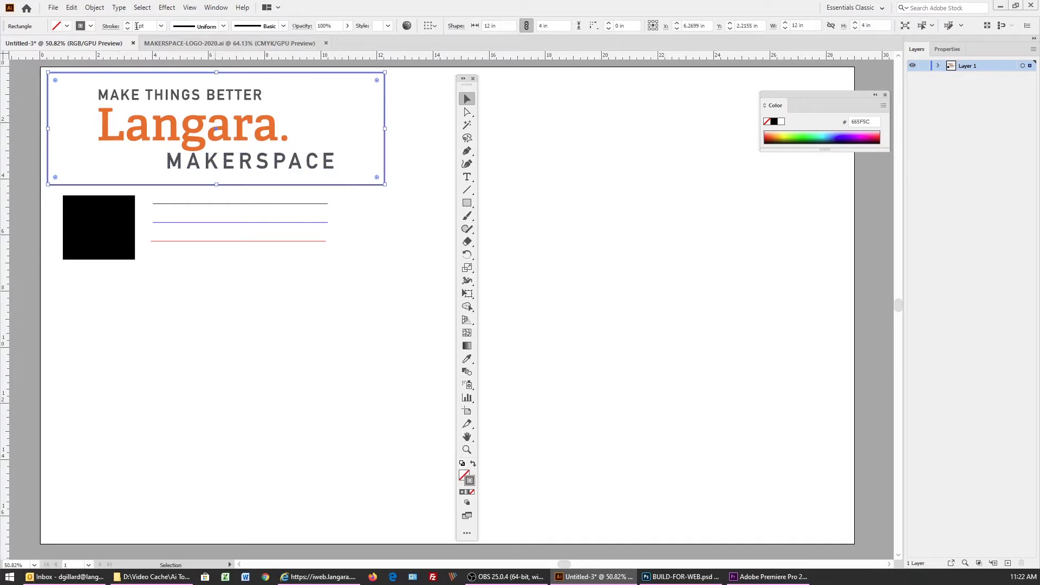
{"action": "double_click", "coordinate": [469, 481]}
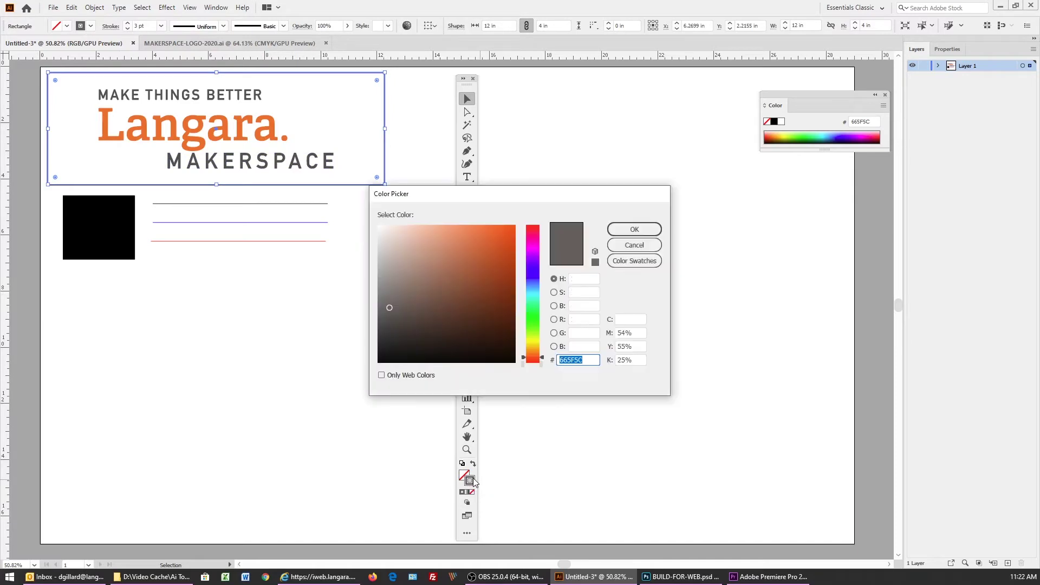
{"action": "left_click", "coordinate": [481, 320]}
{"action": "mouse_move", "coordinate": [480, 320]}
{"action": "left_mouse_down"}
{"action": "mouse_move", "coordinate": [499, 248]}
{"action": "mouse_move", "coordinate": [530, 204]}
{"action": "mouse_move", "coordinate": [525, 213]}
{"action": "left_mouse_up"}
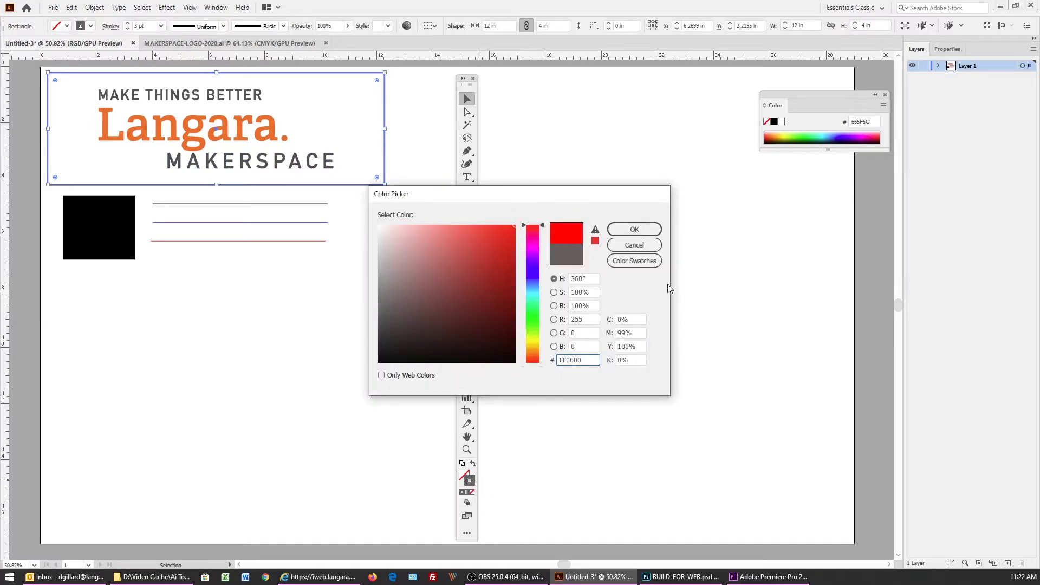
{"action": "left_click", "coordinate": [635, 229]}
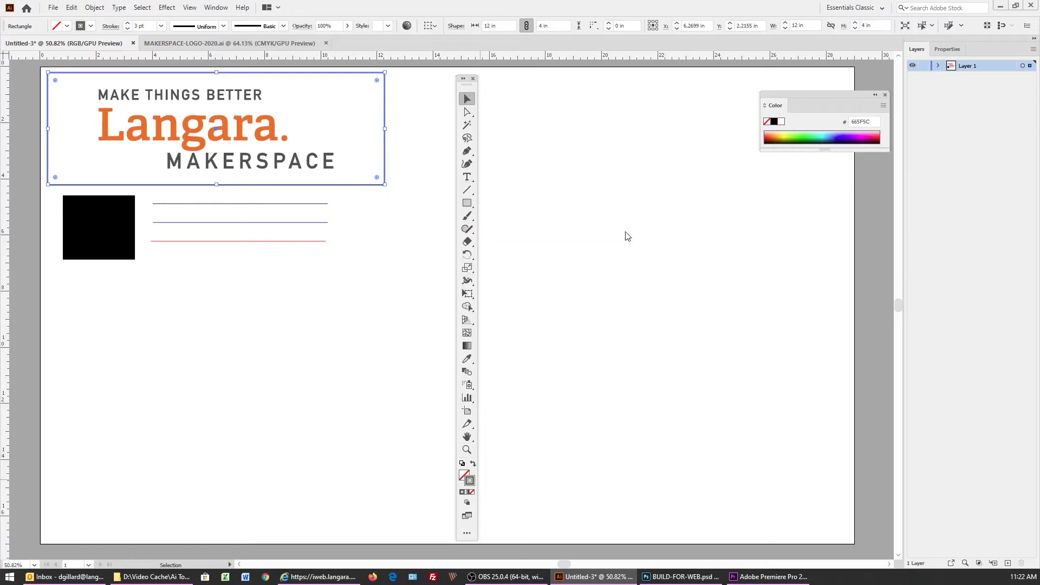
{"action": "left_click", "coordinate": [366, 246]}
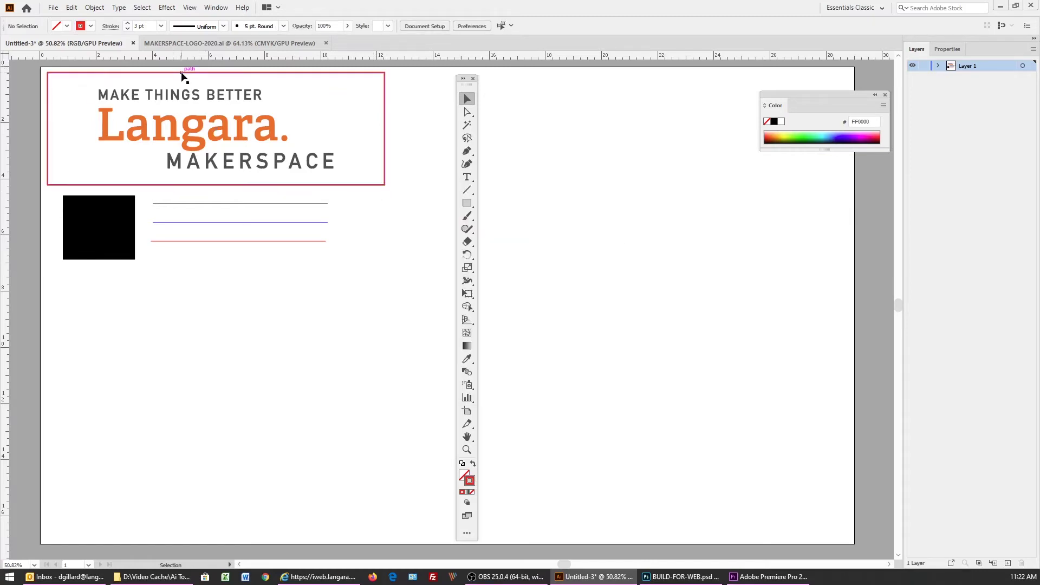
- Reduce the frame's 3 pt outline to a 0.001 pt hairline and check it
{"action": "left_click", "coordinate": [184, 73]}
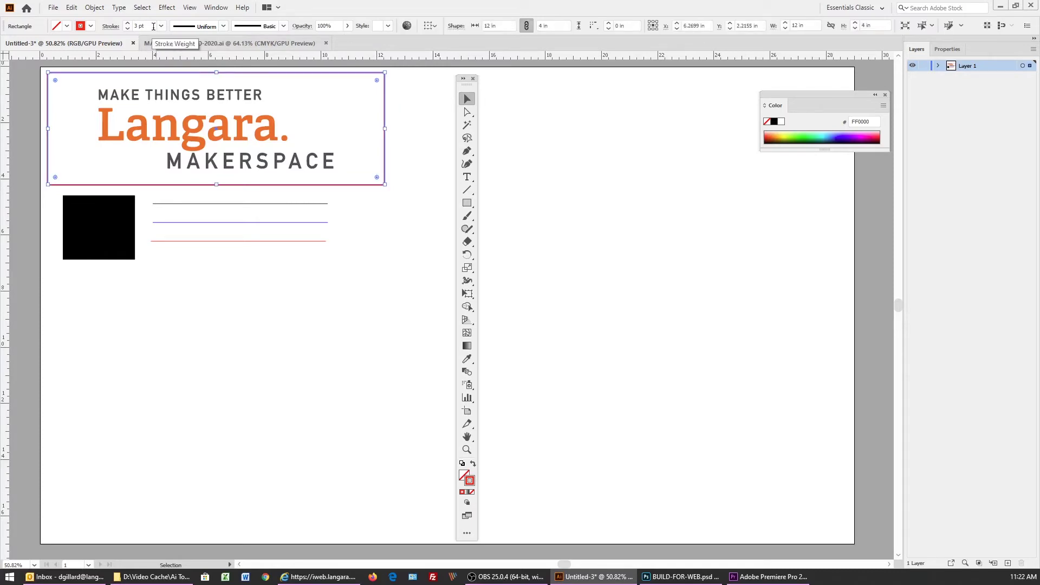
{"action": "left_click", "coordinate": [154, 26]}
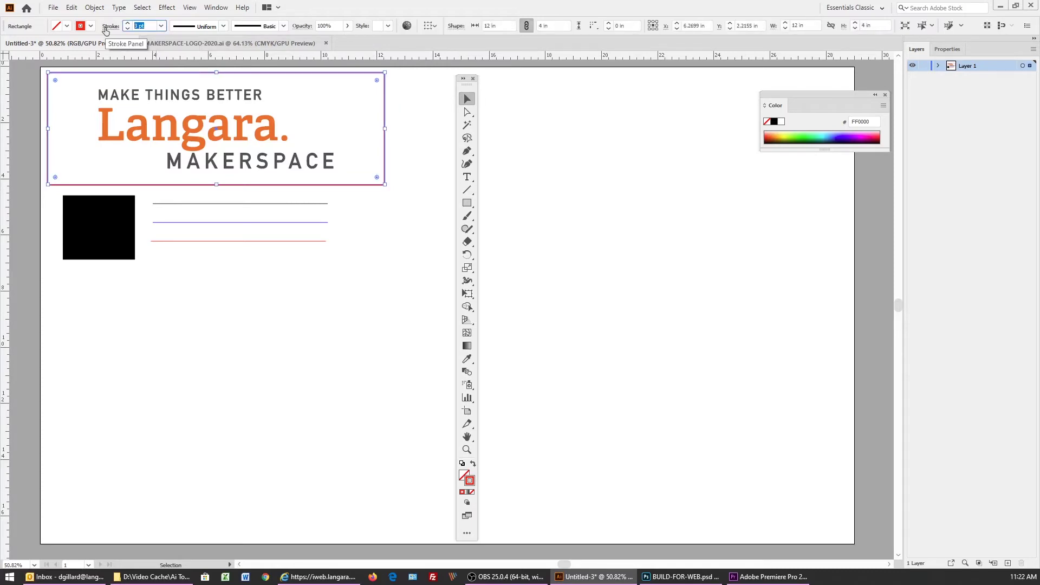
{"action": "key", "text": "BackSpace"}
{"action": "key", "text": "Return"}
{"action": "left_click", "coordinate": [360, 194]}
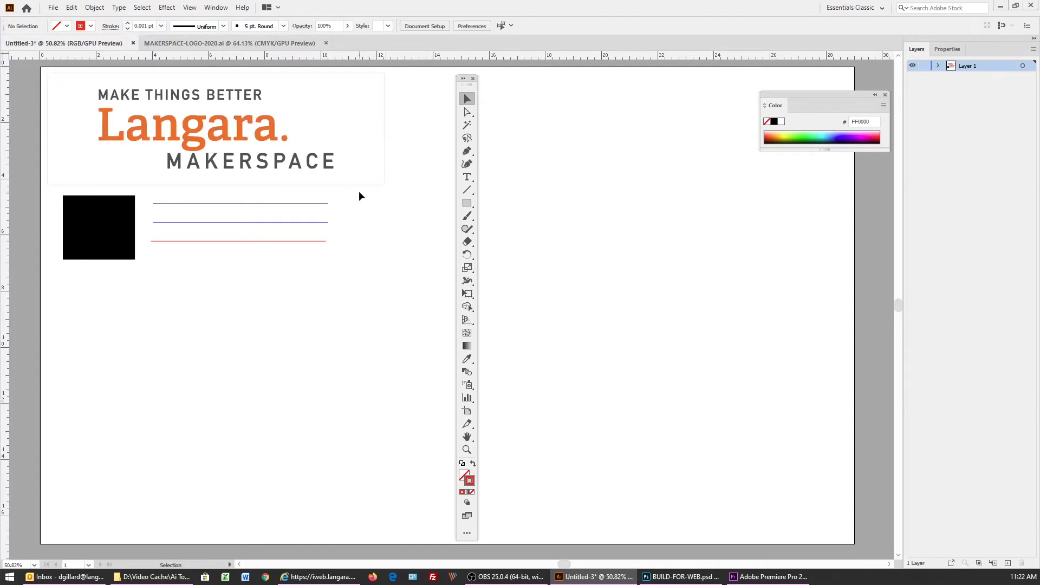
{"action": "left_click", "coordinate": [362, 185]}
{"action": "left_click", "coordinate": [404, 265]}
{"action": "left_click", "coordinate": [354, 185]}
{"action": "left_click", "coordinate": [368, 270]}
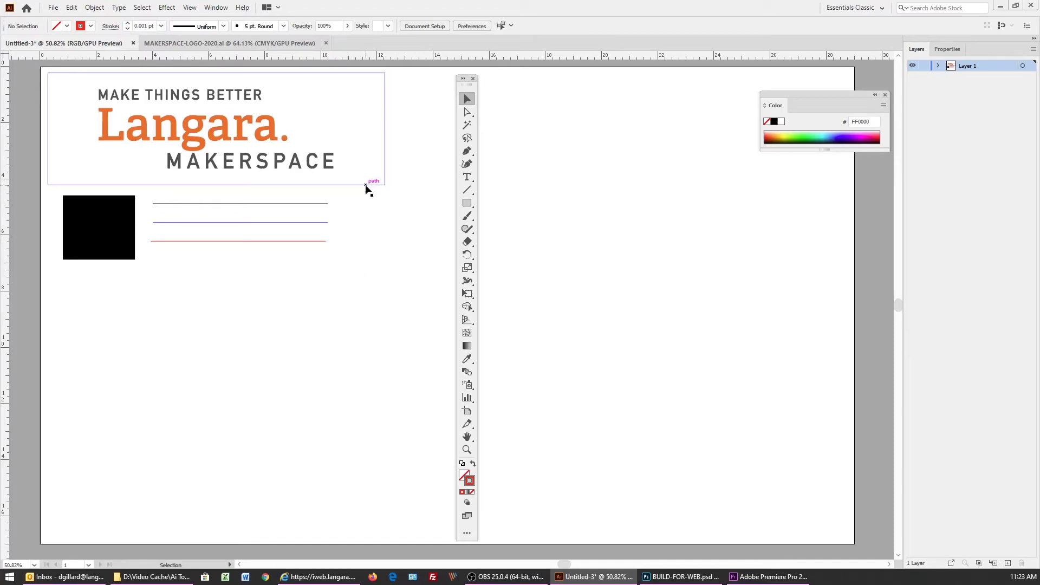
{"action": "left_click", "coordinate": [366, 187]}
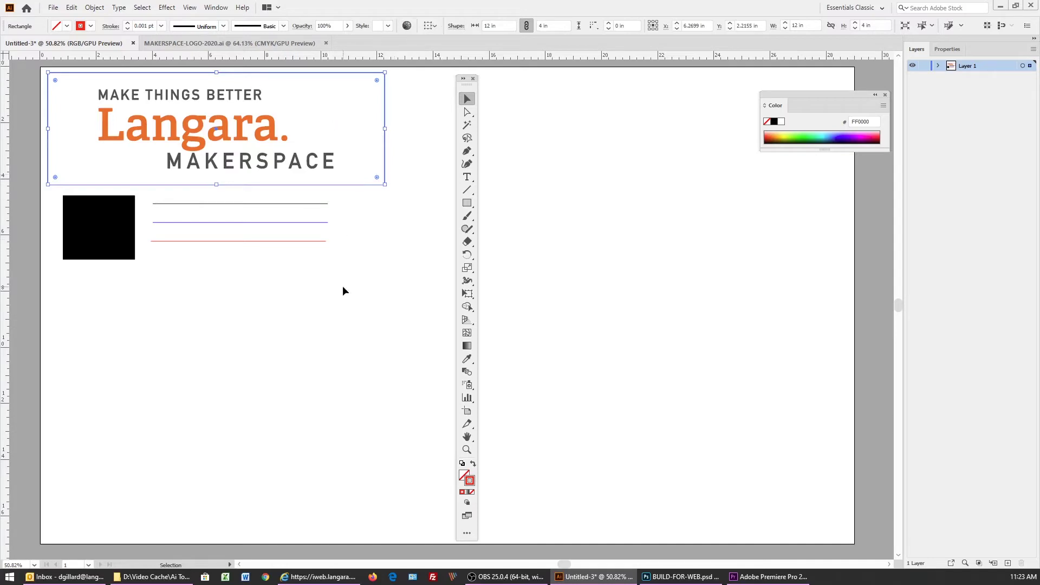
- Select the MAKERSPACE text together with the MAKE THINGS BETTER tagline
{"action": "left_click", "coordinate": [374, 322]}
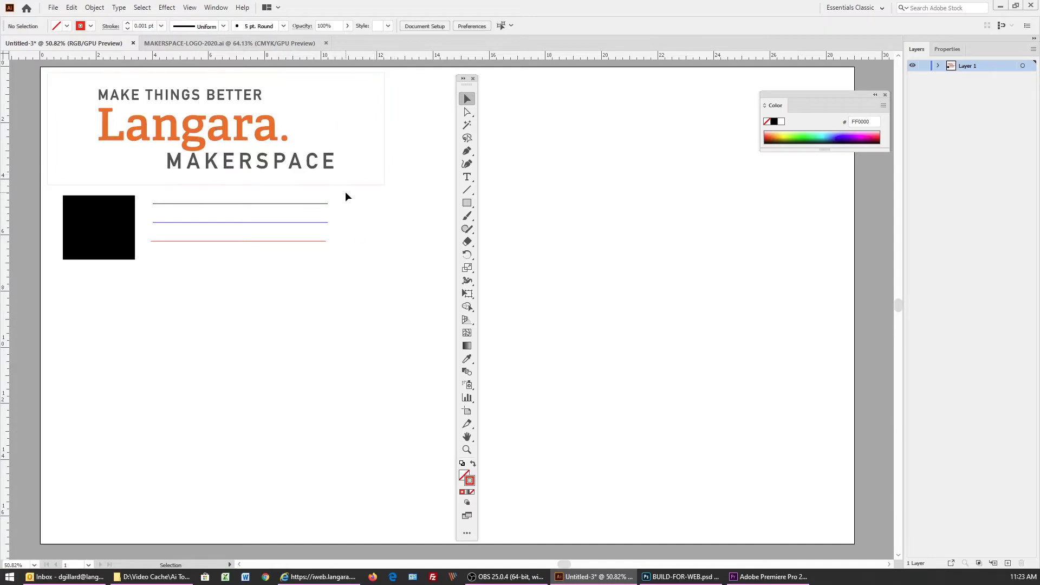
{"action": "left_click", "coordinate": [298, 159]}
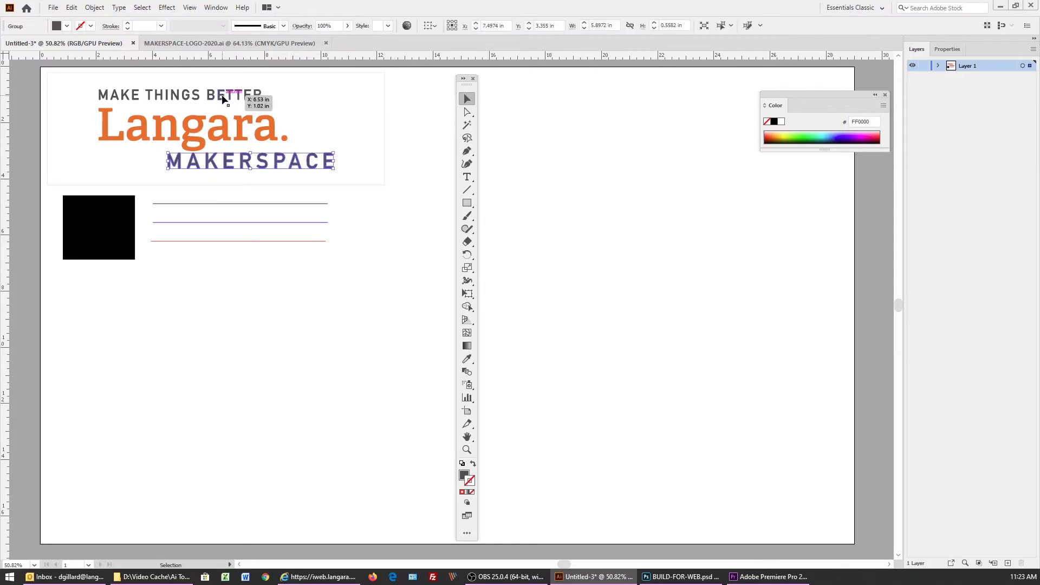
{"action": "left_click", "coordinate": [220, 100]}
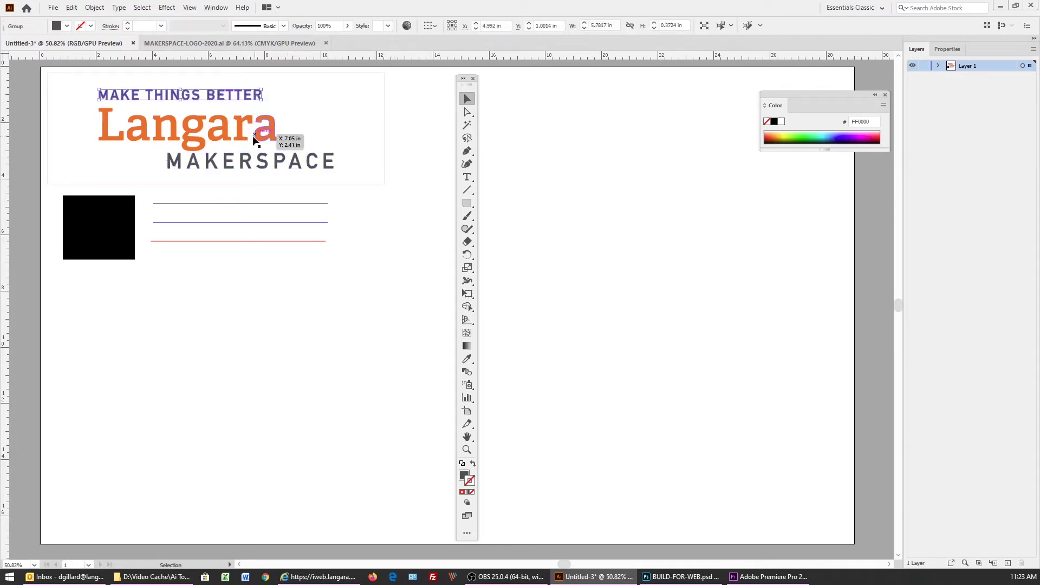
{"action": "left_click", "coordinate": [263, 164]}
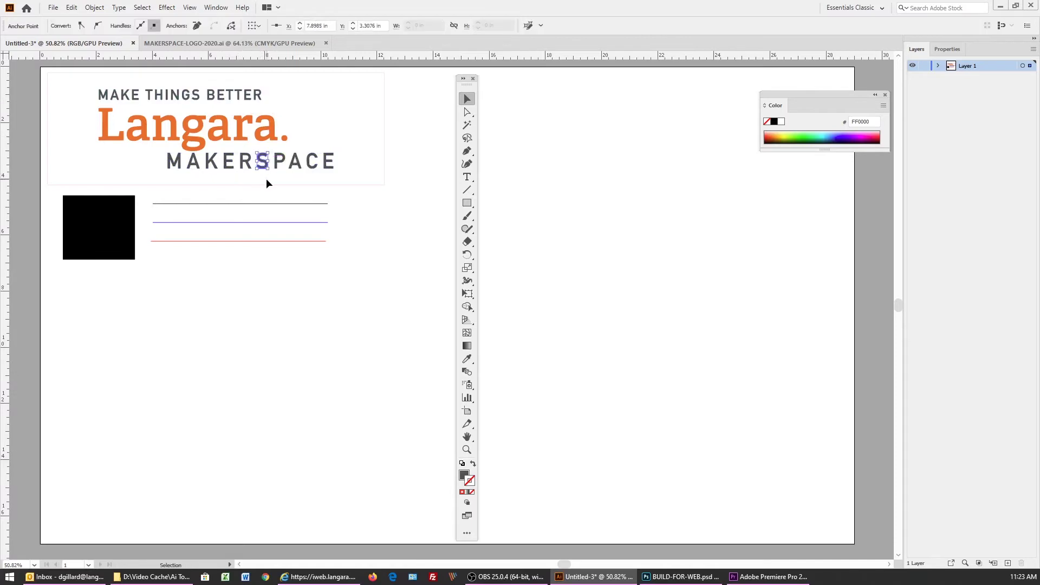
{"action": "left_click", "coordinate": [331, 171]}
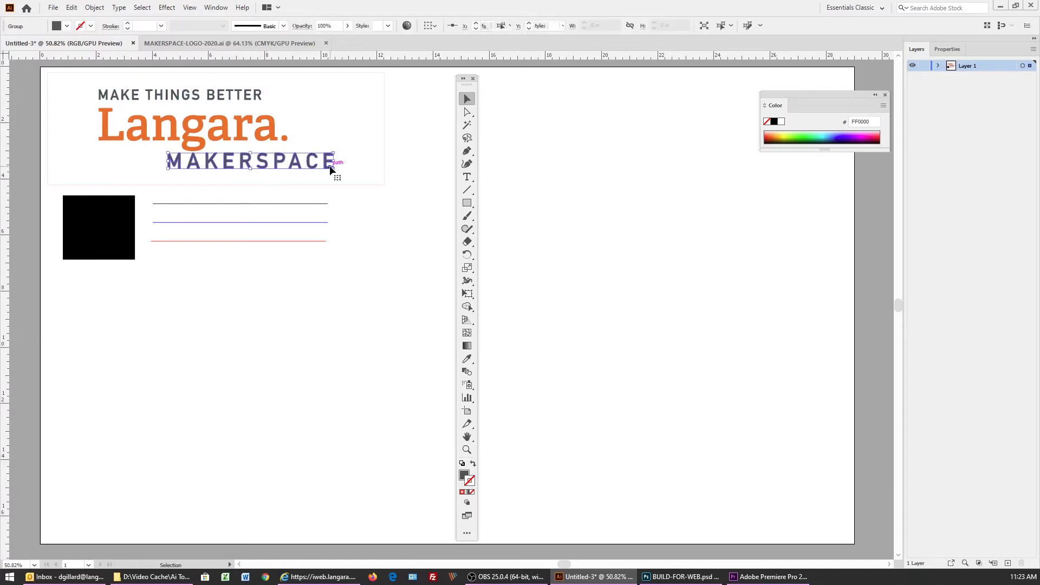
{"action": "left_click", "coordinate": [252, 92], "text": "shift"}
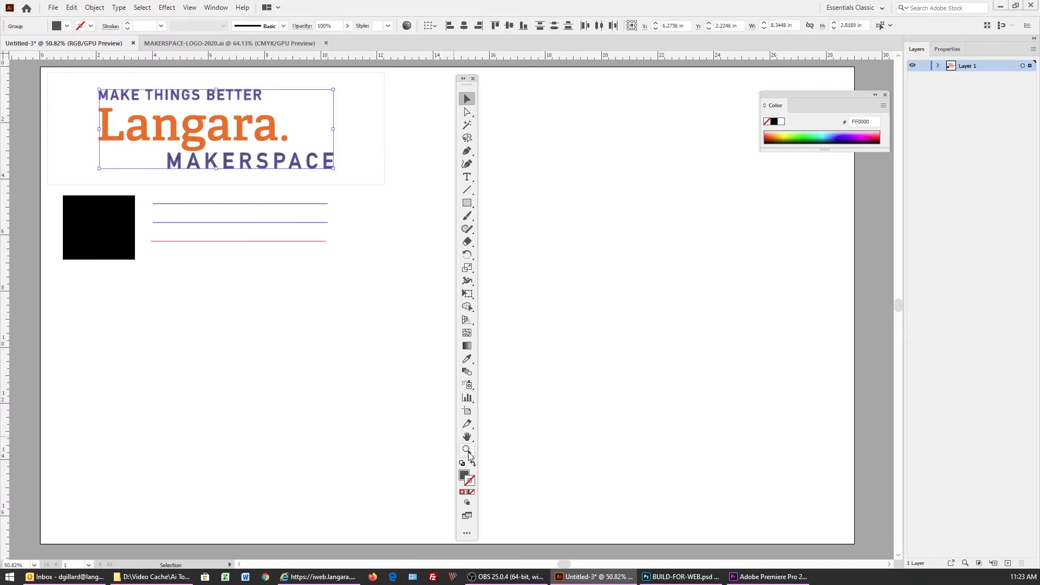
- Set both texts' fill to R 0, G 0, B 0 (000000)
{"action": "double_click", "coordinate": [465, 475]}
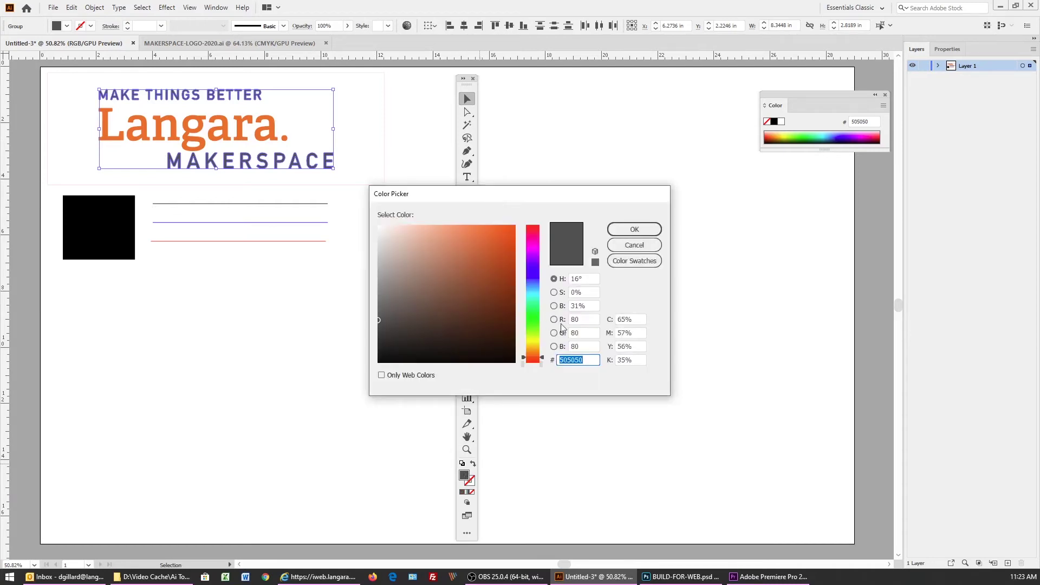
{"action": "left_click", "coordinate": [587, 320]}
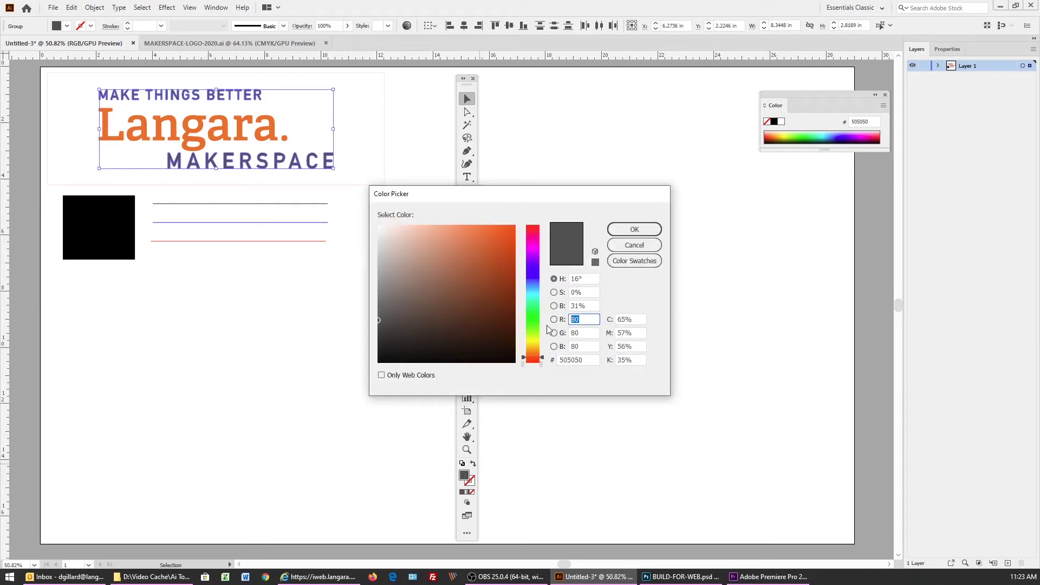
{"action": "type", "text": "0"}
{"action": "left_click", "coordinate": [595, 333]}
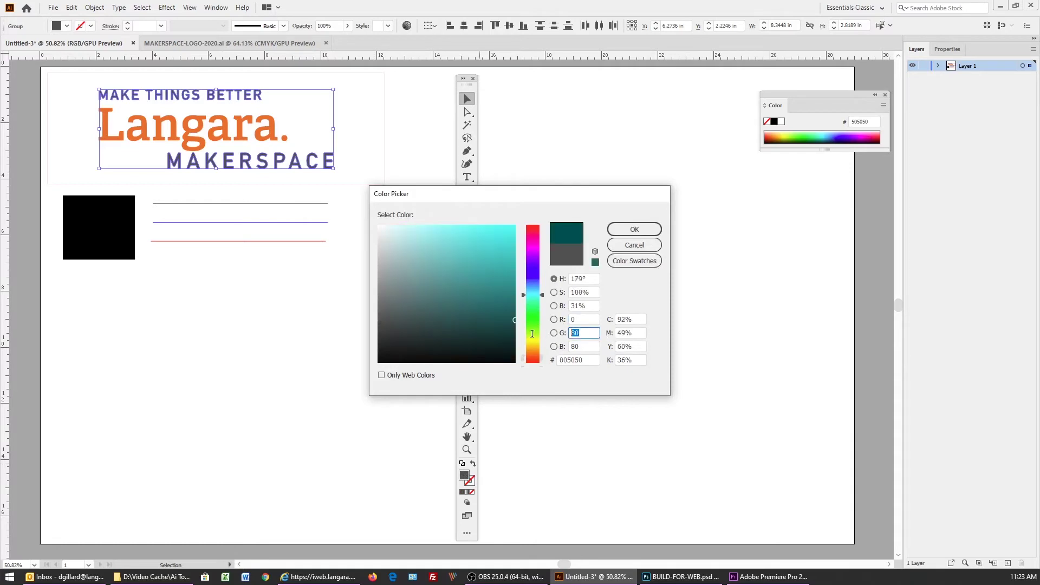
{"action": "type", "text": "0"}
{"action": "left_click", "coordinate": [583, 343]}
{"action": "type", "text": "0"}
{"action": "left_click", "coordinate": [589, 360]}
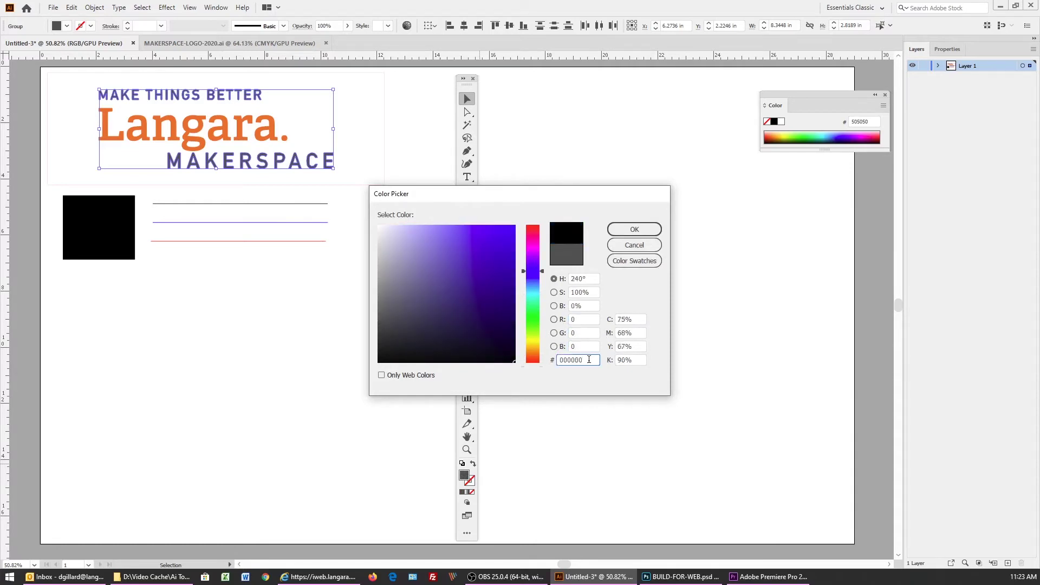
{"action": "left_click", "coordinate": [639, 230]}
{"action": "left_click", "coordinate": [411, 257]}
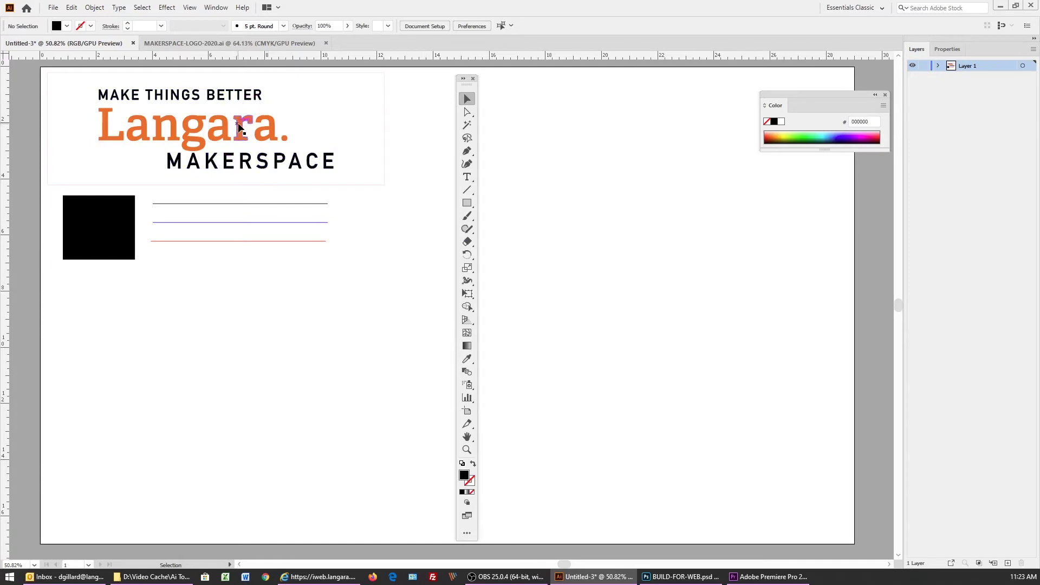
- Recolour the Langara. wordmark fill from orange to pure blue 0000FF in the Color Picker
{"action": "left_click", "coordinate": [239, 128]}
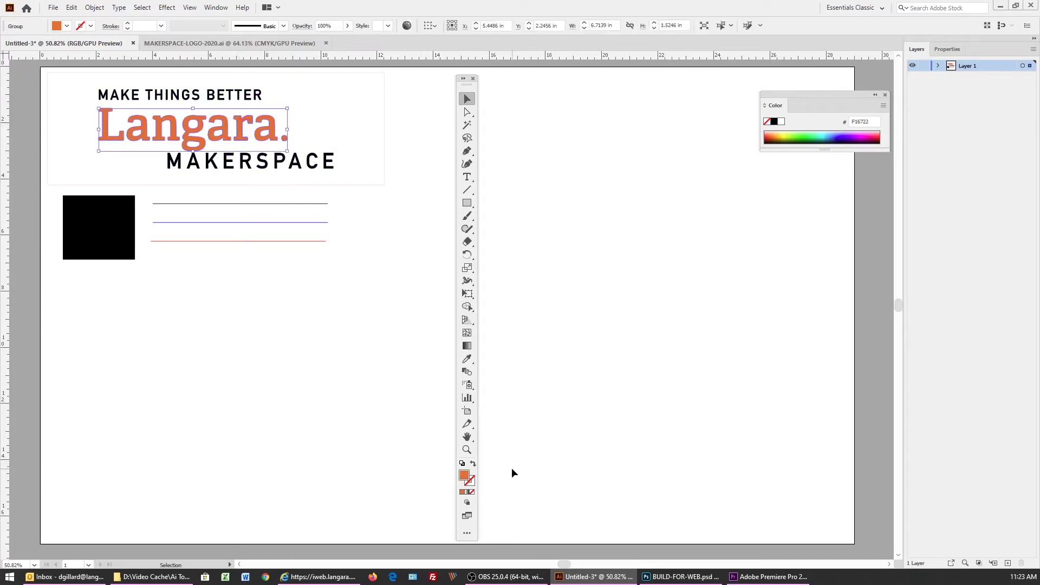
{"action": "double_click", "coordinate": [465, 477]}
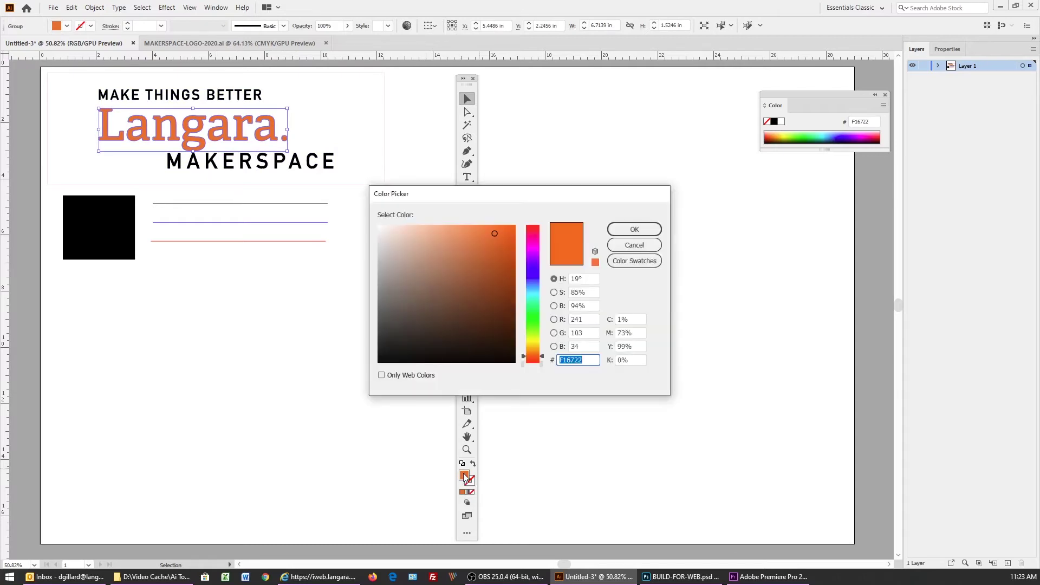
{"action": "mouse_move", "coordinate": [534, 313]}
{"action": "left_mouse_down"}
{"action": "mouse_move", "coordinate": [534, 274]}
{"action": "mouse_move", "coordinate": [509, 223]}
{"action": "mouse_move", "coordinate": [525, 216]}
{"action": "left_mouse_up"}
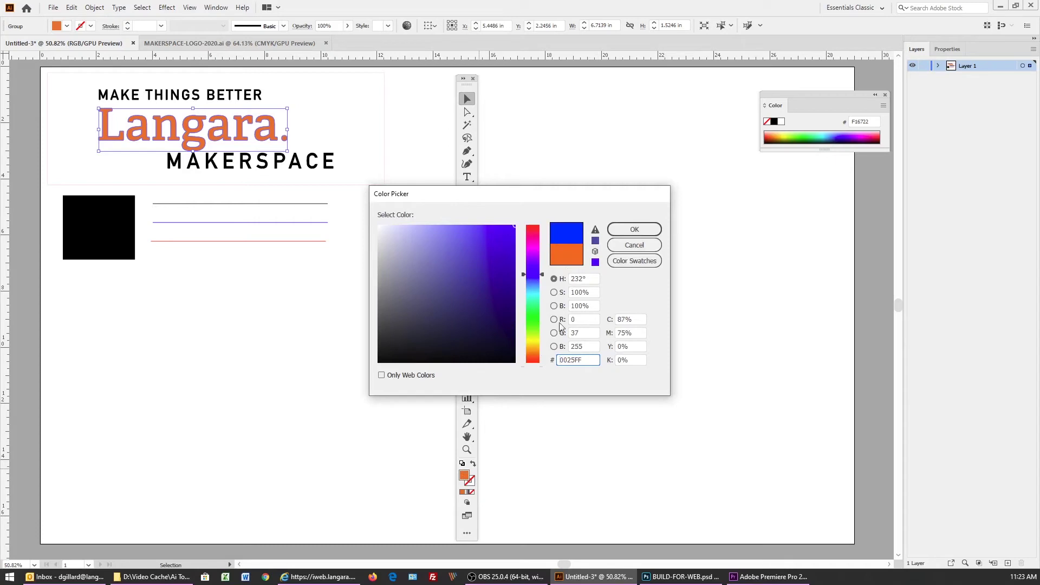
{"action": "double_click", "coordinate": [576, 333]}
{"action": "type", "text": "0"}
{"action": "left_click", "coordinate": [587, 344]}
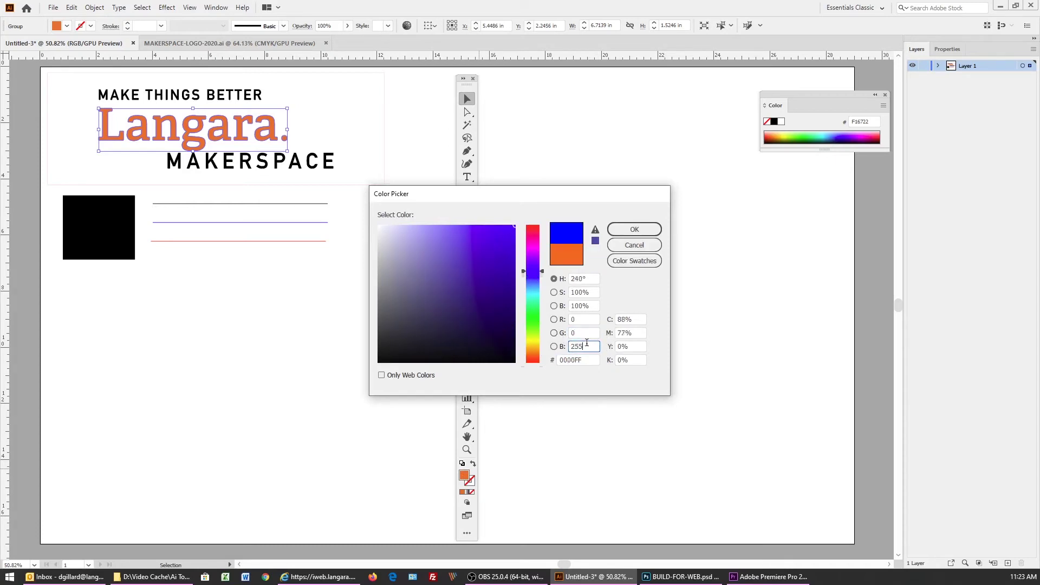
{"action": "left_click", "coordinate": [625, 229]}
{"action": "left_click", "coordinate": [401, 263]}
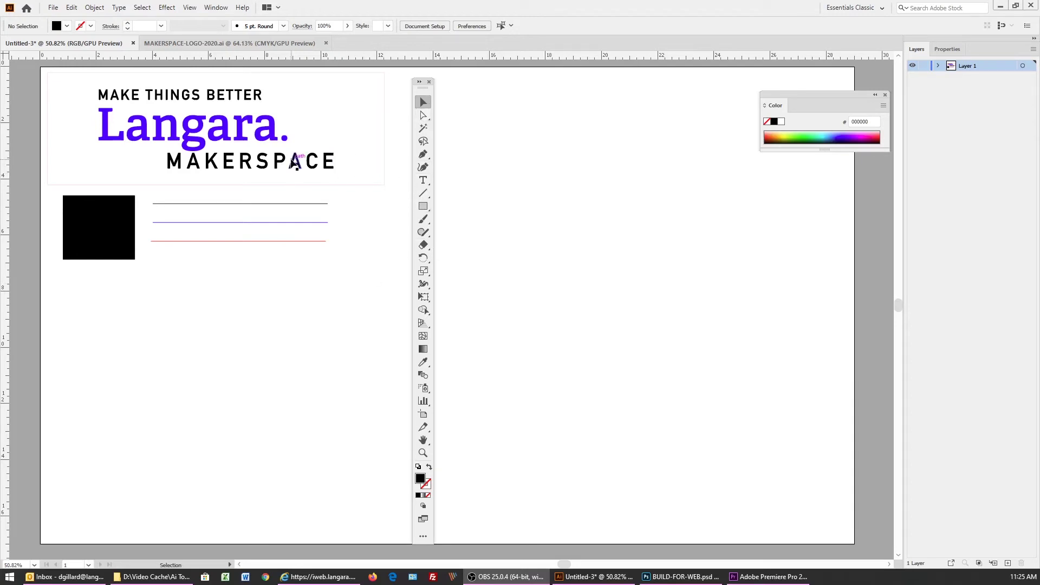
{"action": "left_click", "coordinate": [276, 162]}
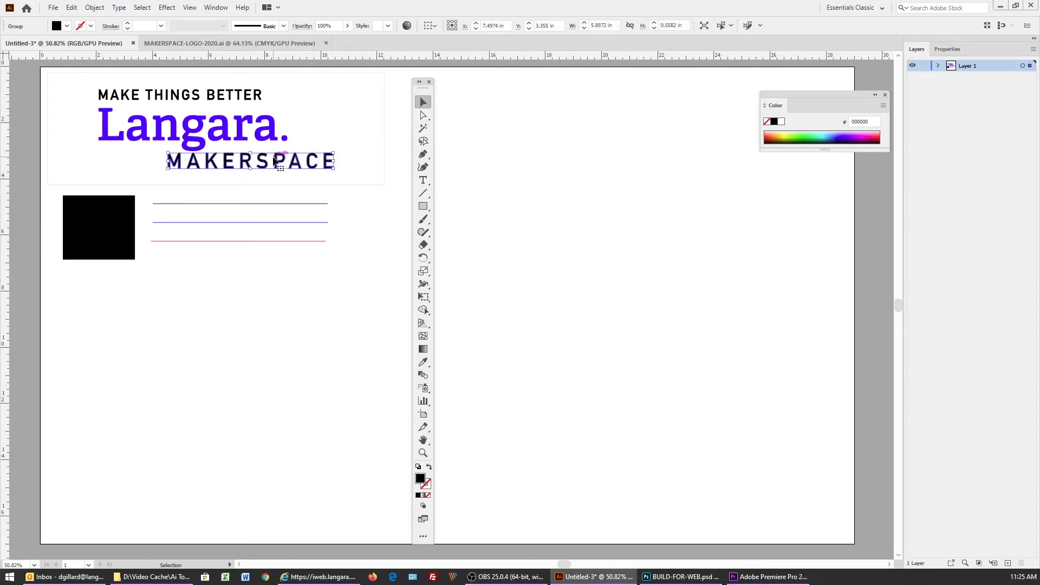
{"action": "left_click", "coordinate": [299, 174]}
{"action": "left_click", "coordinate": [270, 164]}
{"action": "left_click", "coordinate": [423, 179]}
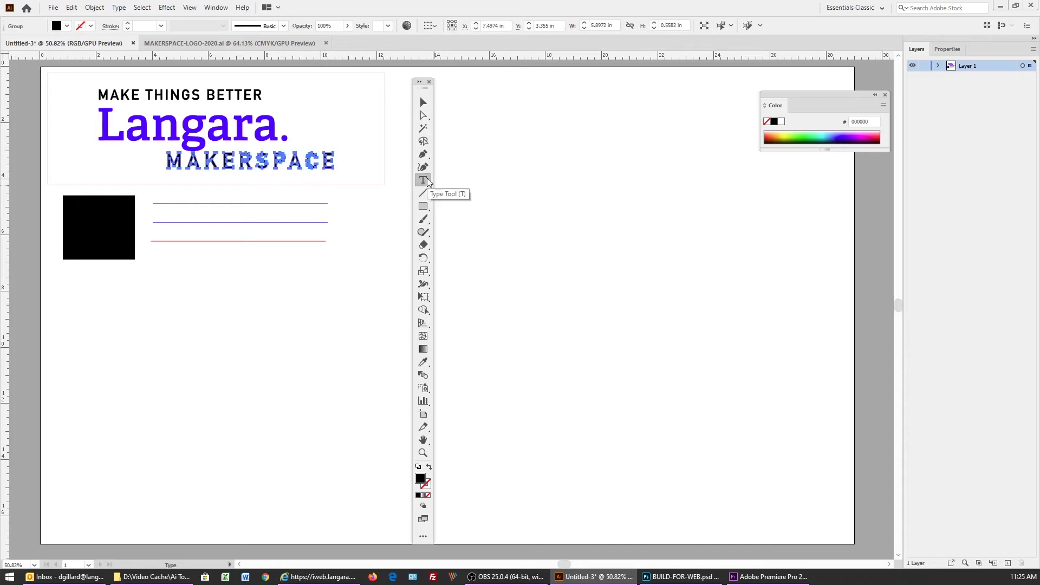
- Type a Makerspace text line, enlarge it and place it just under the red line
{"action": "left_click", "coordinate": [128, 282]}
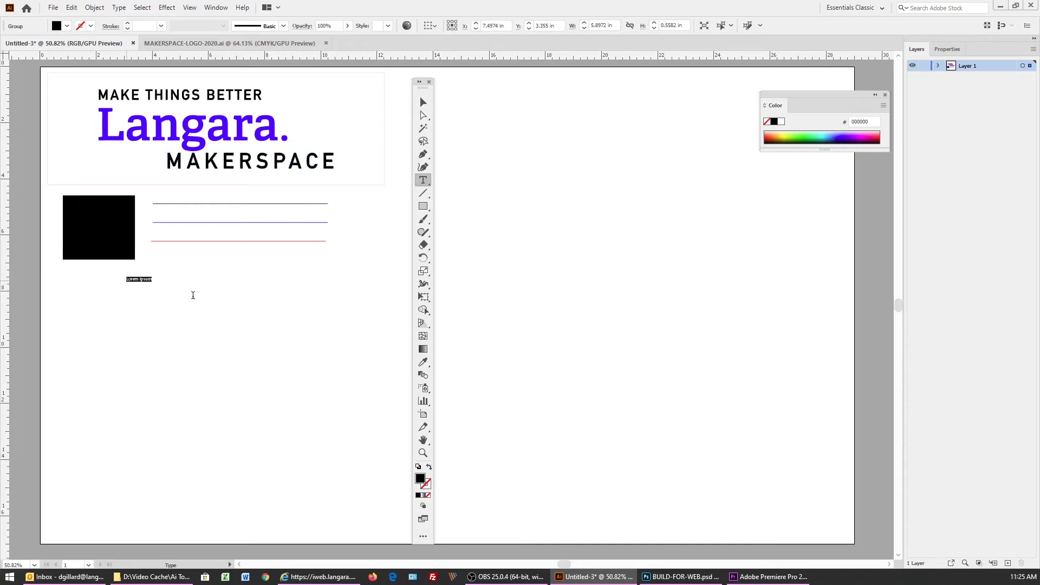
{"action": "type", "text": "Makerspace"}
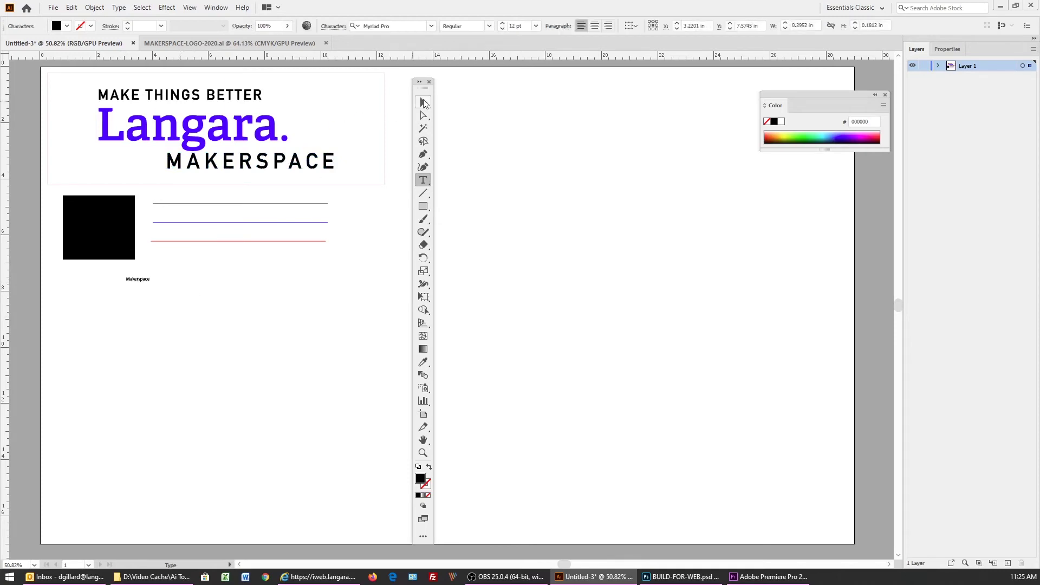
{"action": "key", "text": "Escape"}
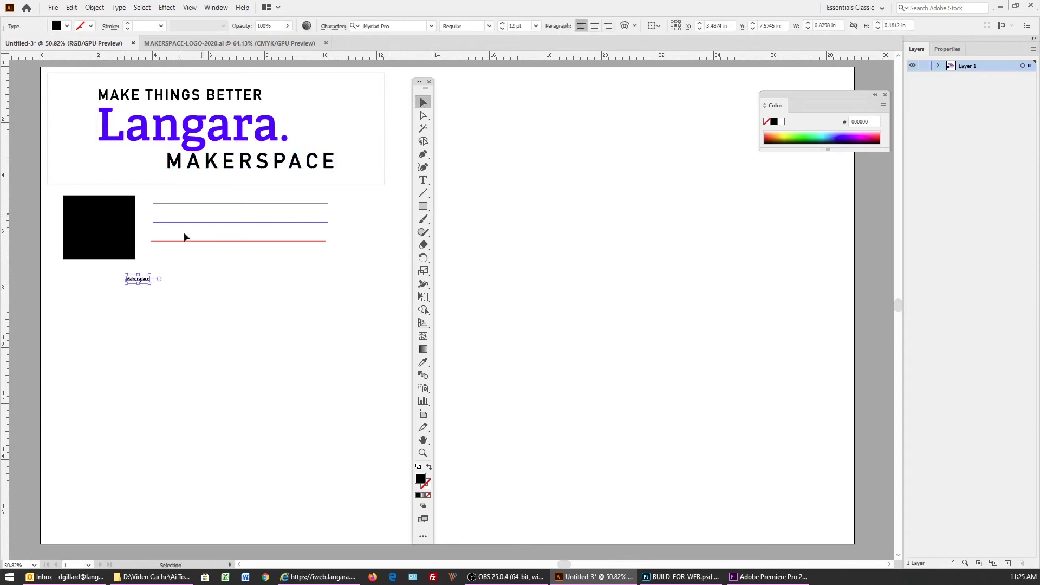
{"action": "left_click_drag", "start_coordinate": [150, 283], "coordinate": [303, 326]}
{"action": "left_click_drag", "start_coordinate": [228, 295], "coordinate": [267, 268]}
{"action": "left_click", "coordinate": [346, 279]}
- Compare the new Makerspace text's font with the logo's MAKERSPACE lettering, then reselect it
{"action": "left_click", "coordinate": [261, 268]}
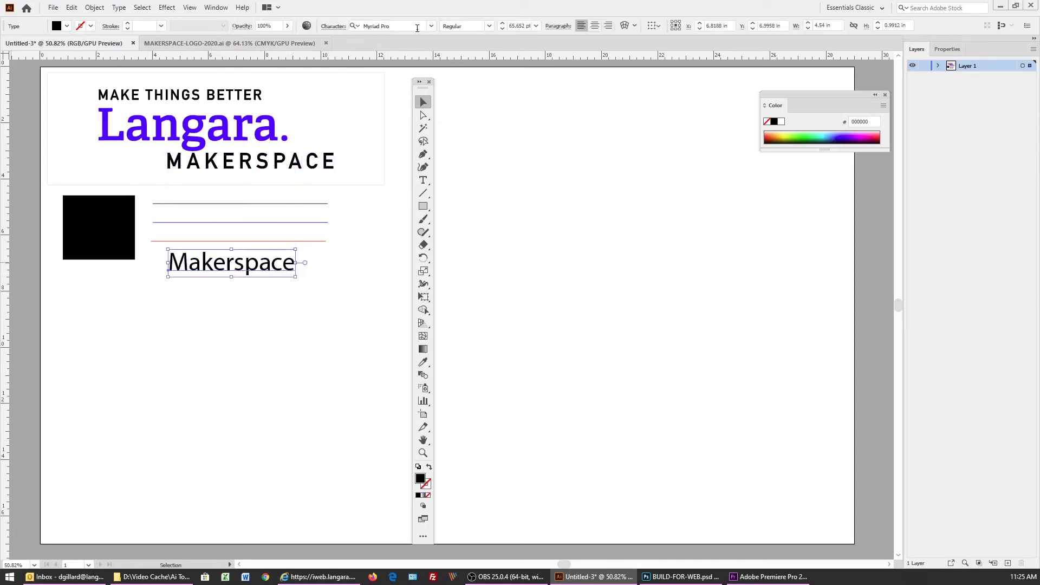
{"action": "left_click", "coordinate": [319, 293]}
{"action": "left_click", "coordinate": [287, 268]}
{"action": "left_click", "coordinate": [306, 162]}
{"action": "key", "text": "t"}
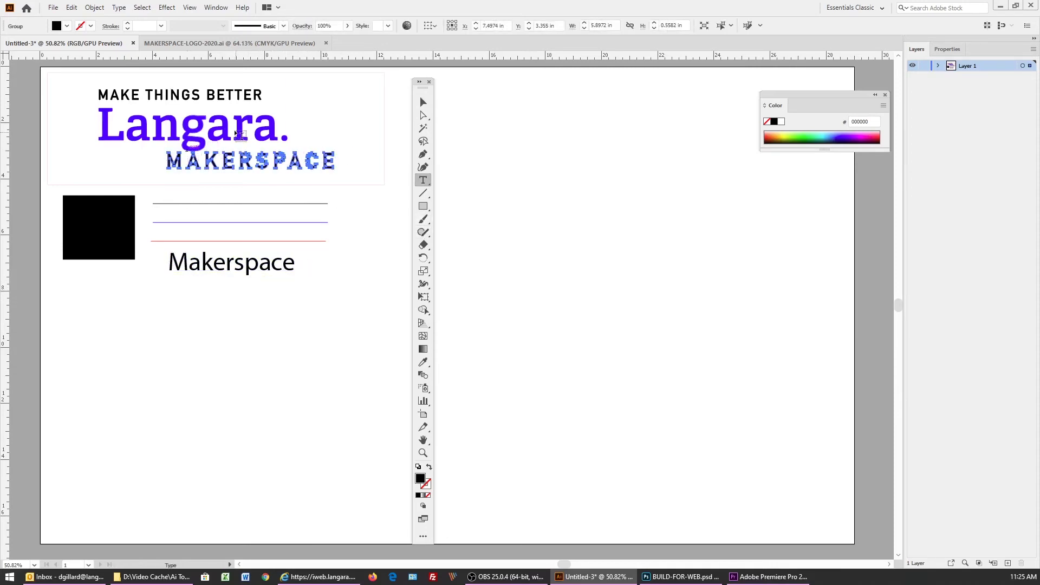
{"action": "key", "text": "v"}
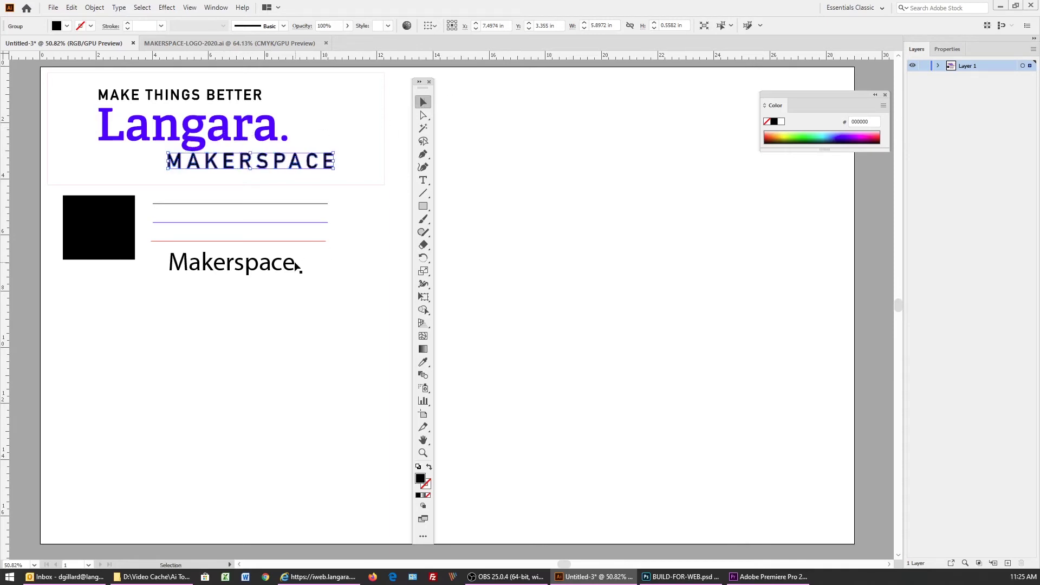
{"action": "left_click", "coordinate": [291, 265]}
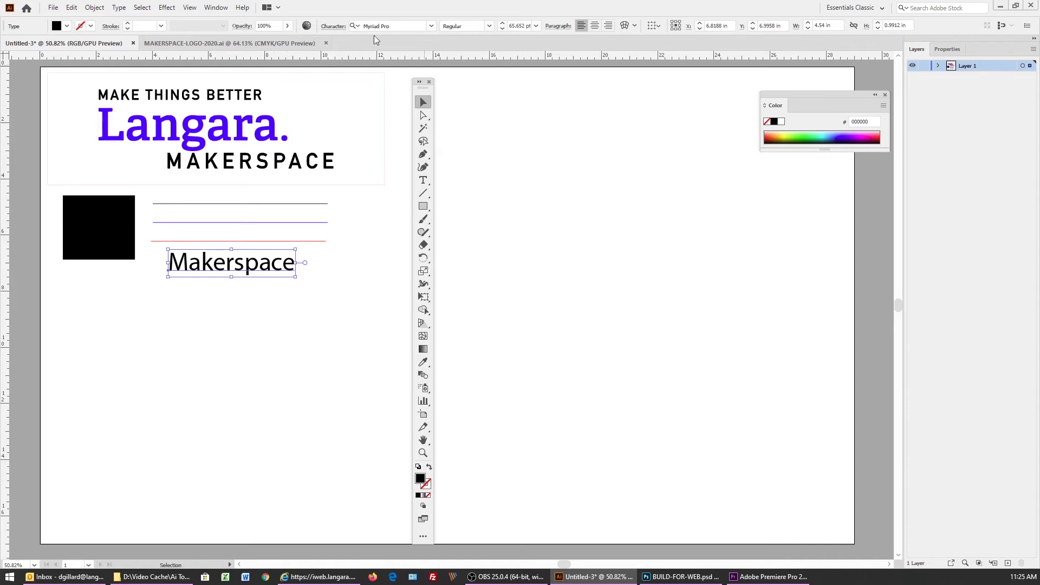
{"action": "left_click", "coordinate": [325, 287]}
{"action": "left_click", "coordinate": [277, 271]}
- Convert the Makerspace text to outlines with Type > Create Outlines
{"action": "left_click", "coordinate": [119, 8]}
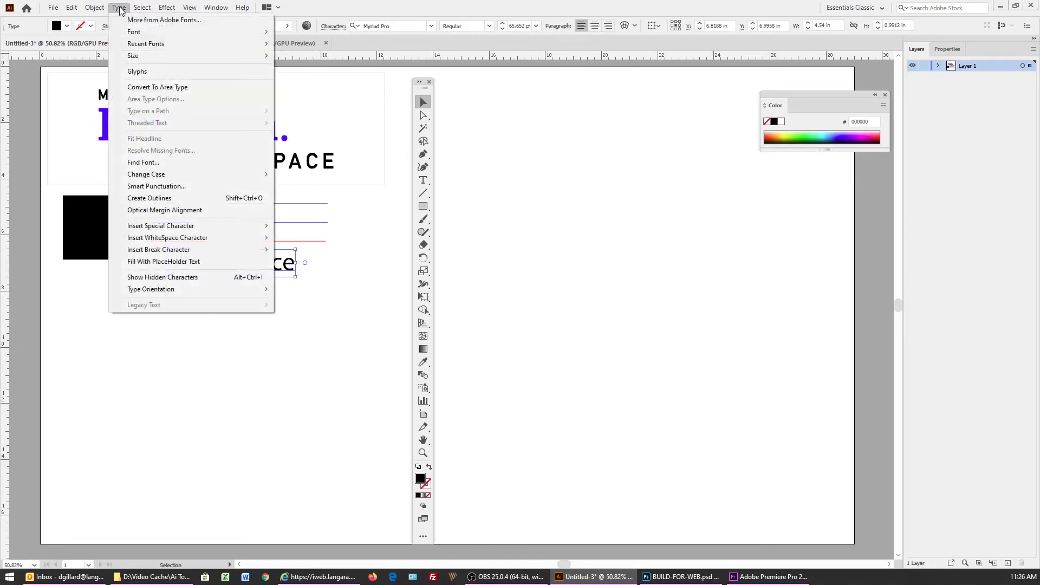
{"action": "left_click", "coordinate": [184, 198]}
{"action": "left_click", "coordinate": [310, 338]}
{"action": "left_click", "coordinate": [262, 271]}
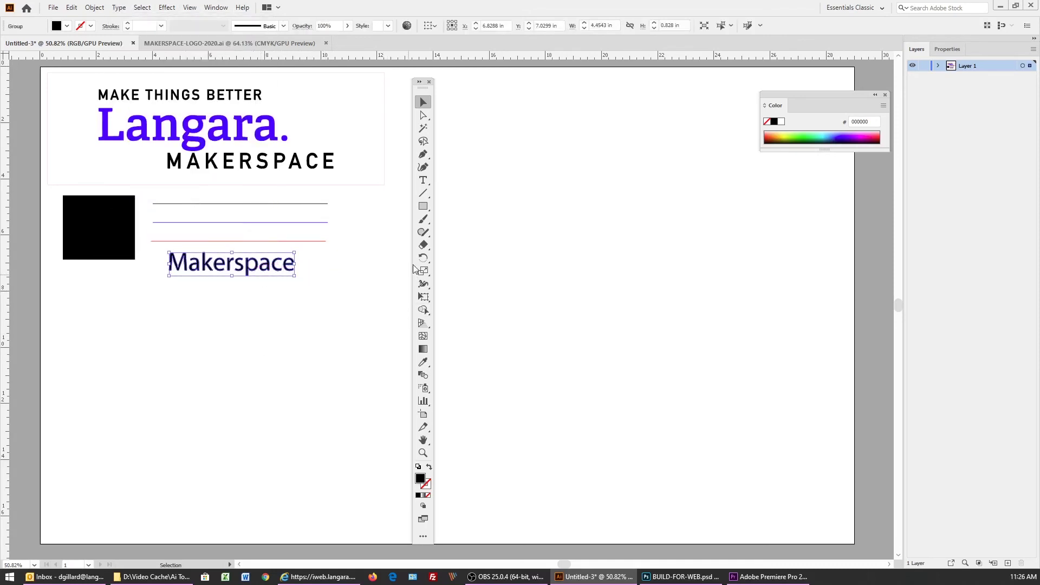
- Check the outlined group is no longer editable text, then nudge it slightly left
{"action": "left_click", "coordinate": [423, 180]}
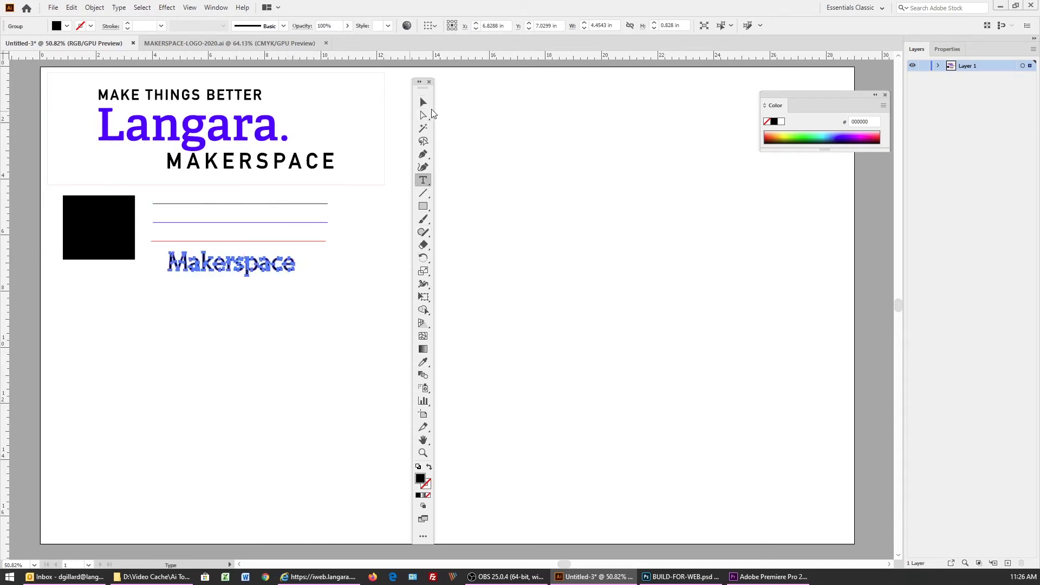
{"action": "left_click", "coordinate": [423, 102]}
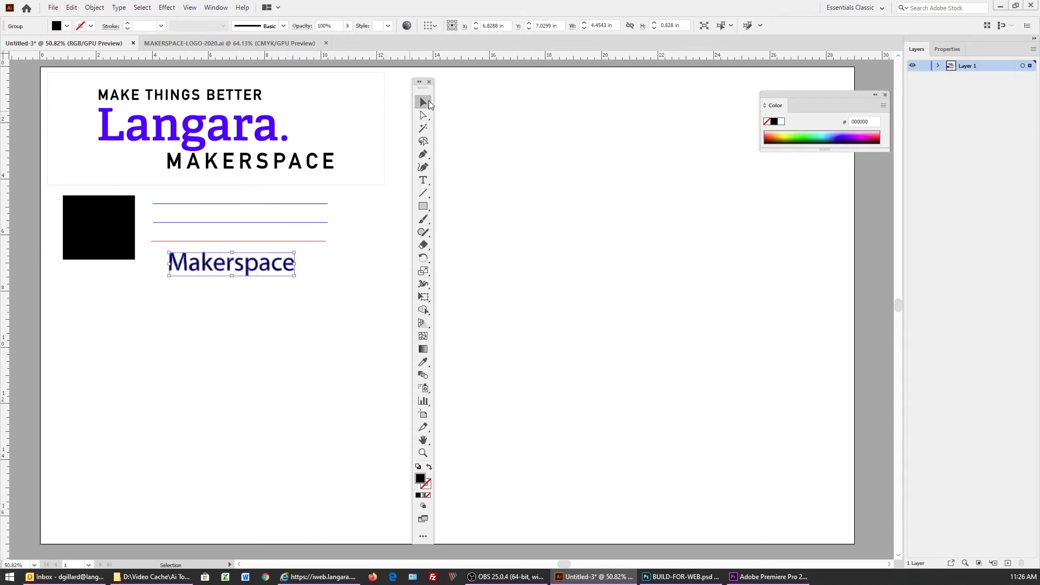
{"action": "left_click", "coordinate": [319, 276]}
{"action": "left_click", "coordinate": [293, 263]}
{"action": "left_click", "coordinate": [331, 300]}
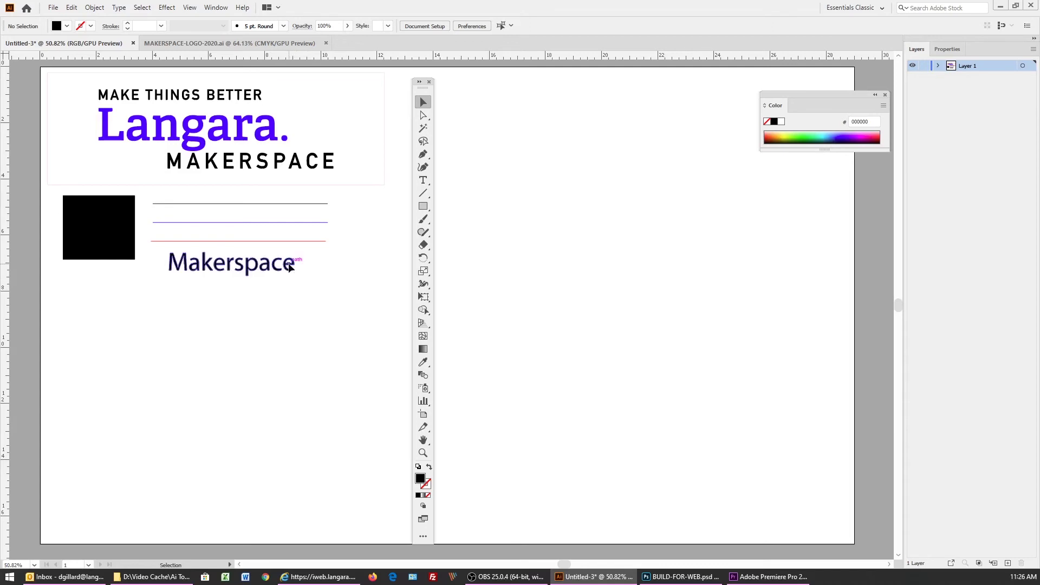
{"action": "left_click", "coordinate": [290, 263]}
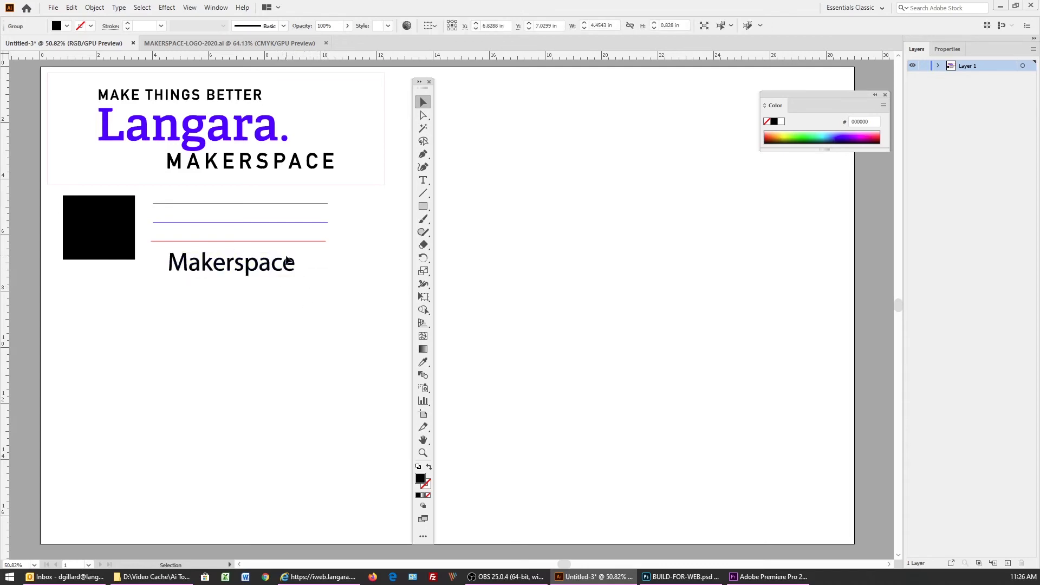
{"action": "left_click_drag", "start_coordinate": [292, 263], "coordinate": [296, 286]}
{"action": "left_click", "coordinate": [320, 290]}
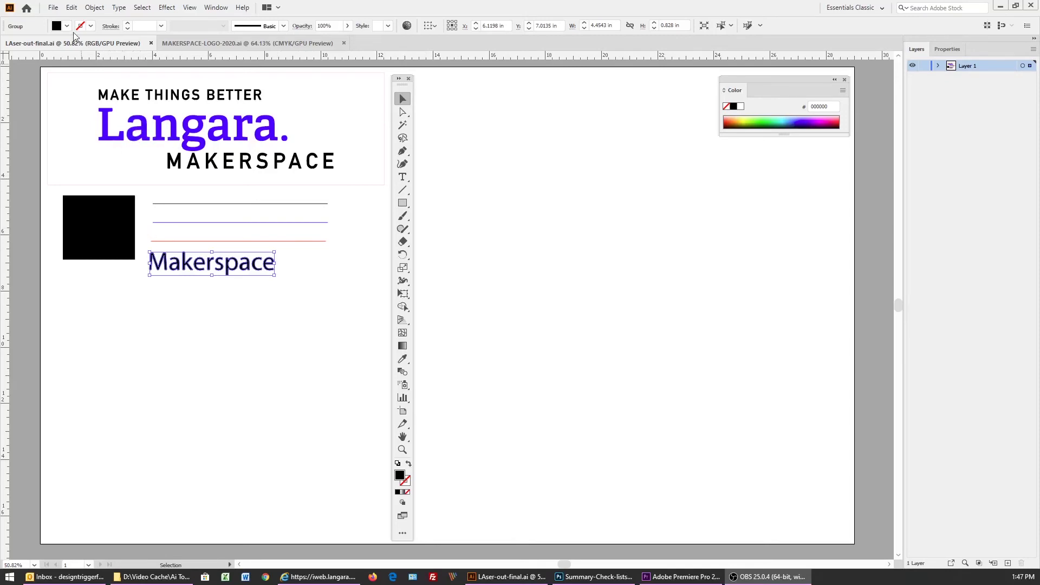
- Save LAser-out-final.ai, accepting the older-format warning
{"action": "left_click", "coordinate": [55, 12]}
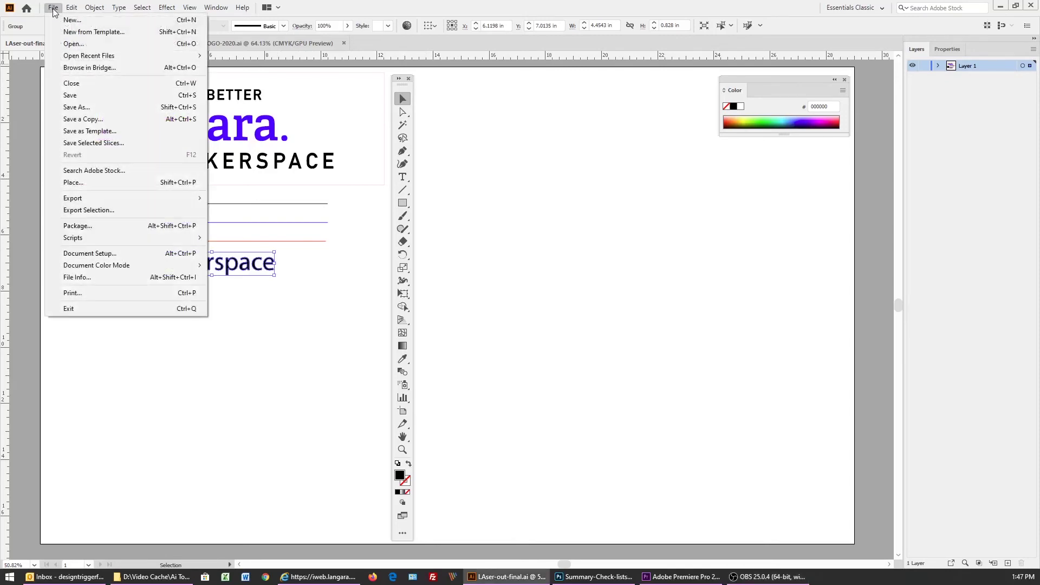
{"action": "left_click", "coordinate": [77, 96]}
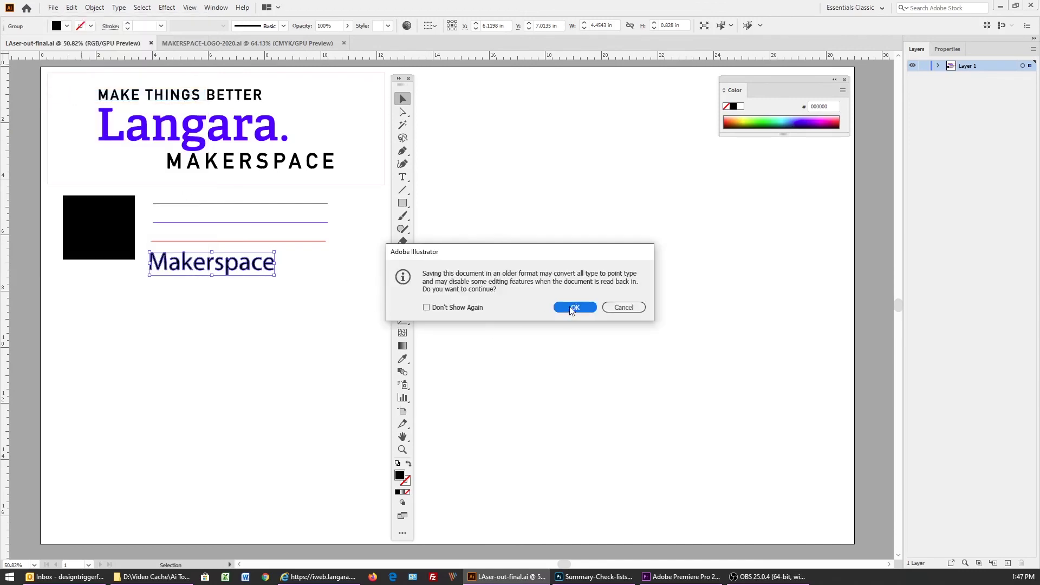
{"action": "left_click", "coordinate": [573, 308]}
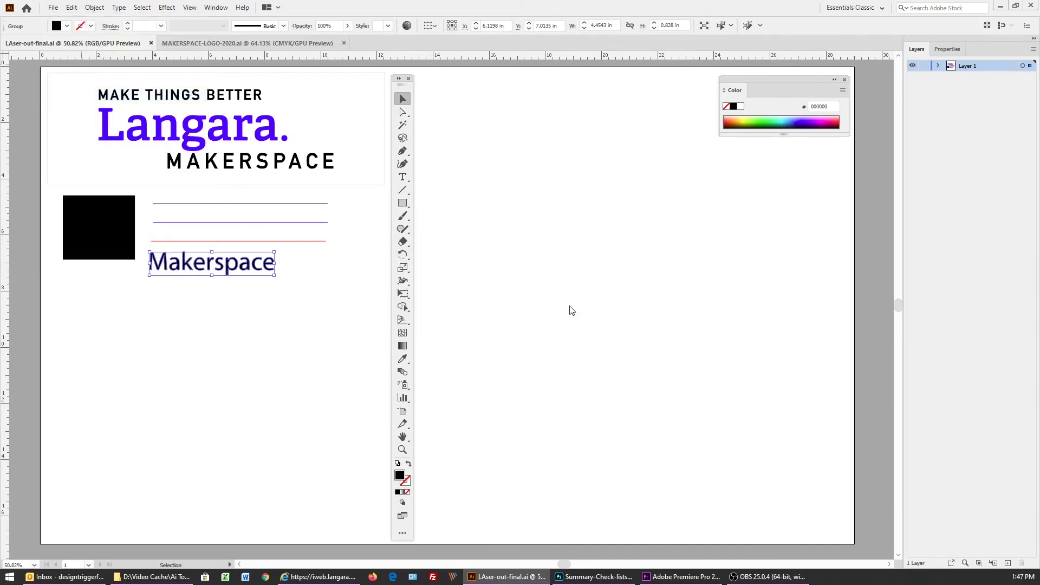
{"action": "left_click", "coordinate": [297, 301]}
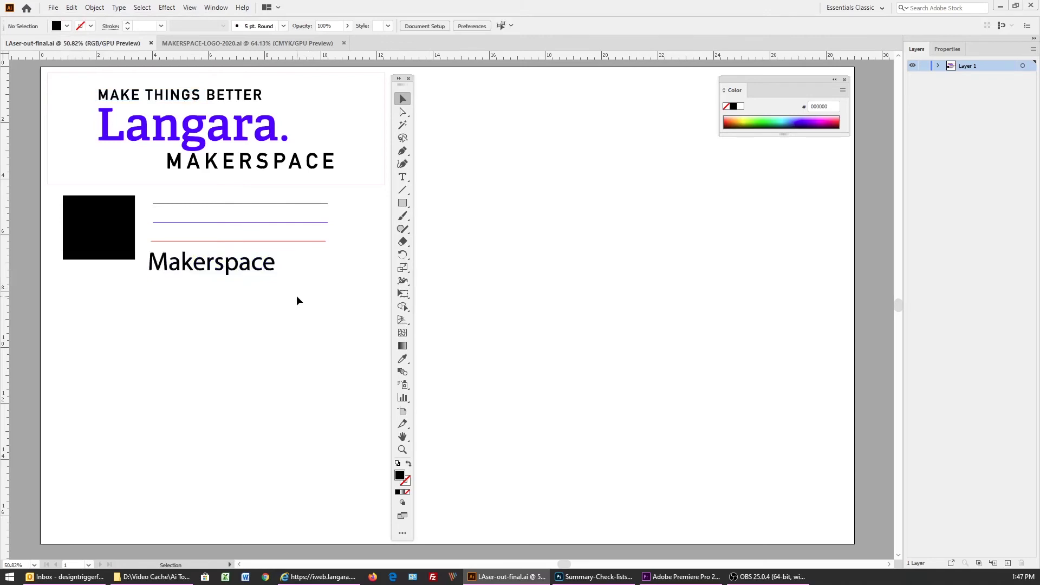
- Save the document under the new name LAser-out-final-V10.ai
{"action": "left_click", "coordinate": [53, 9]}
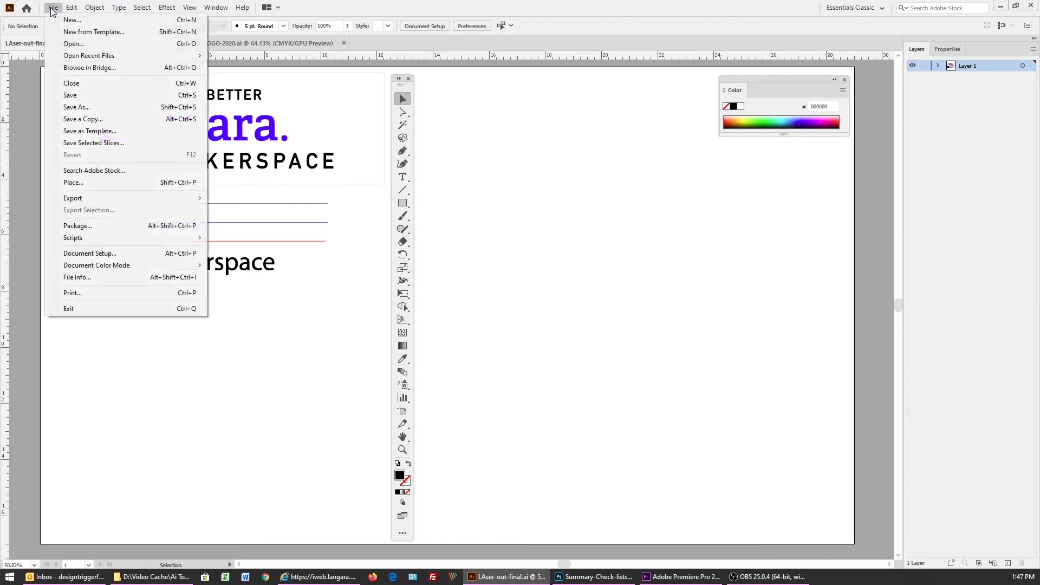
{"action": "left_click", "coordinate": [82, 108]}
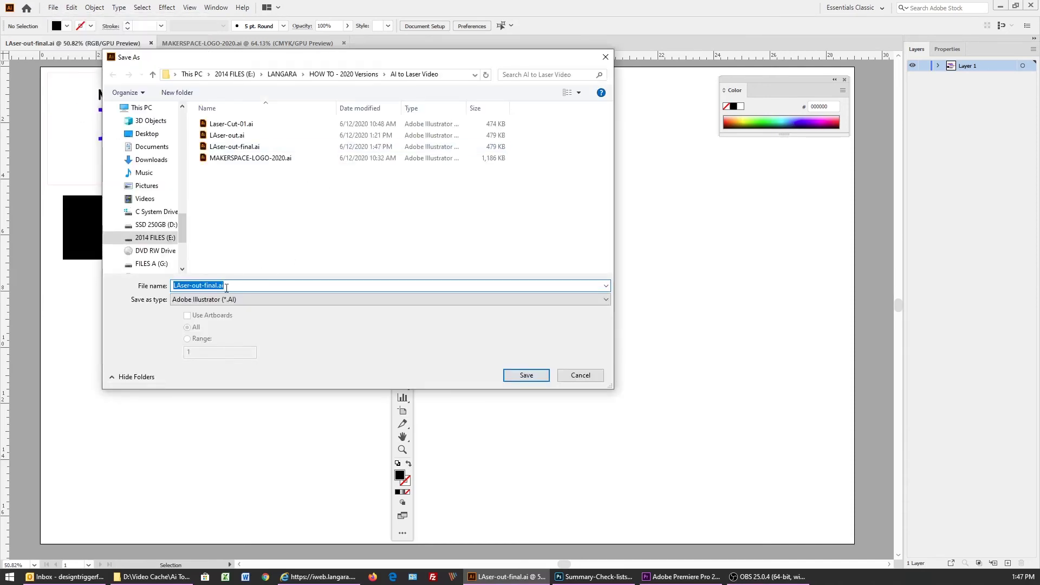
{"action": "left_click", "coordinate": [216, 285]}
{"action": "type", "text": "-V10"}
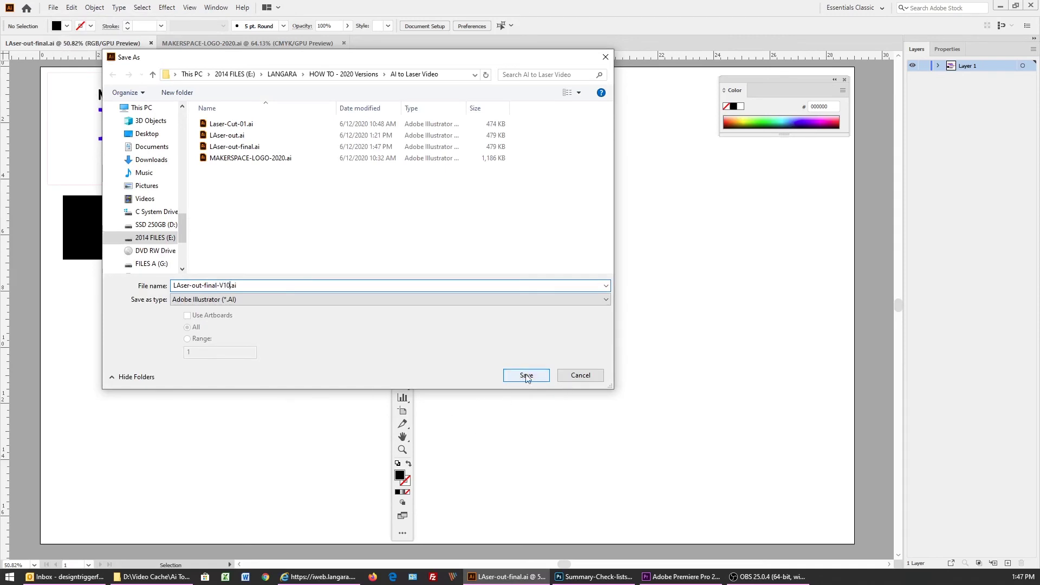
{"action": "left_click", "coordinate": [526, 376]}
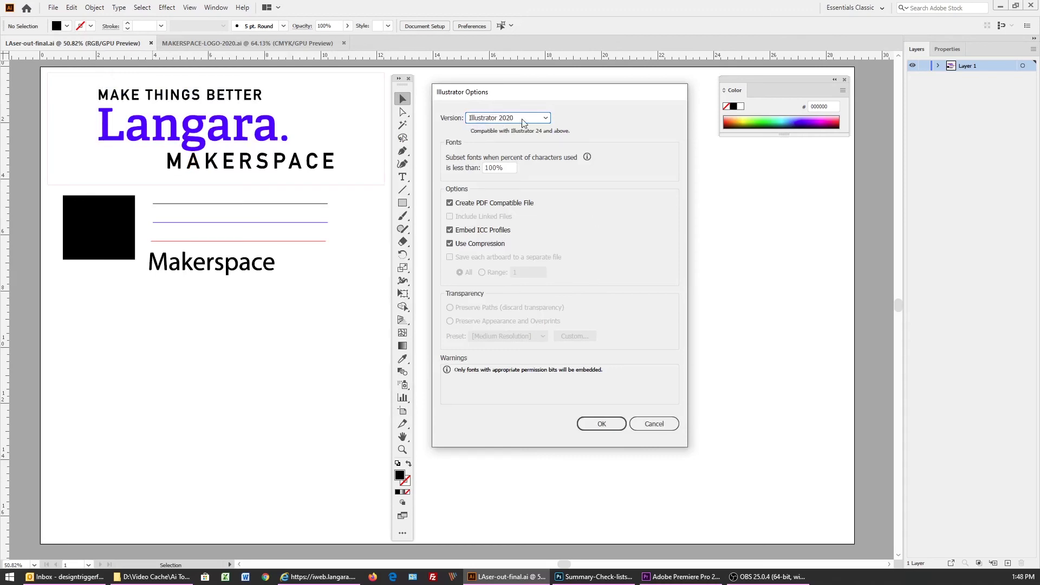
- Choose Illustrator 10 as the save version and accept the older-format warning
{"action": "left_click", "coordinate": [546, 119]}
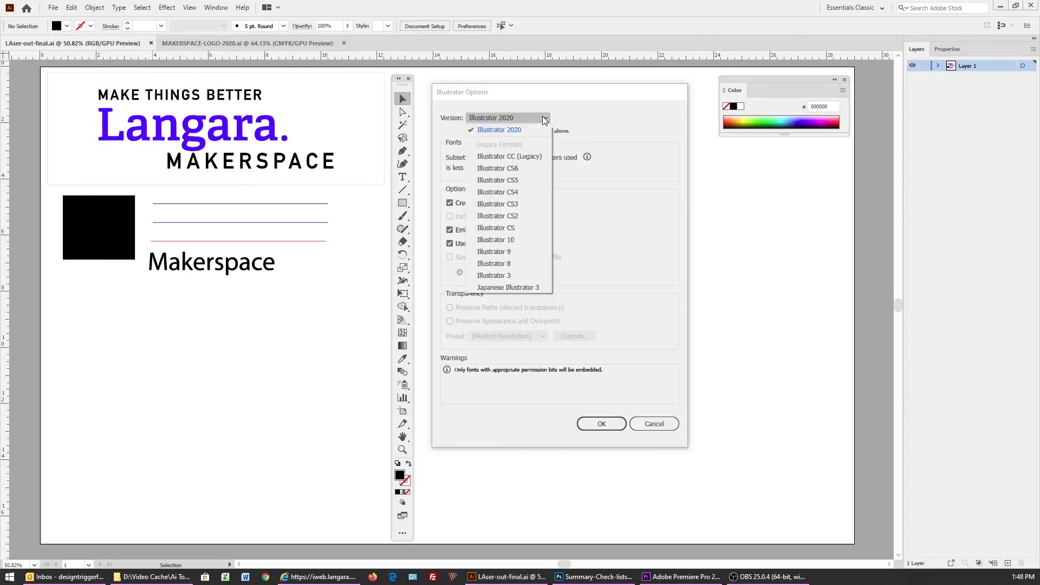
{"action": "left_click", "coordinate": [508, 241]}
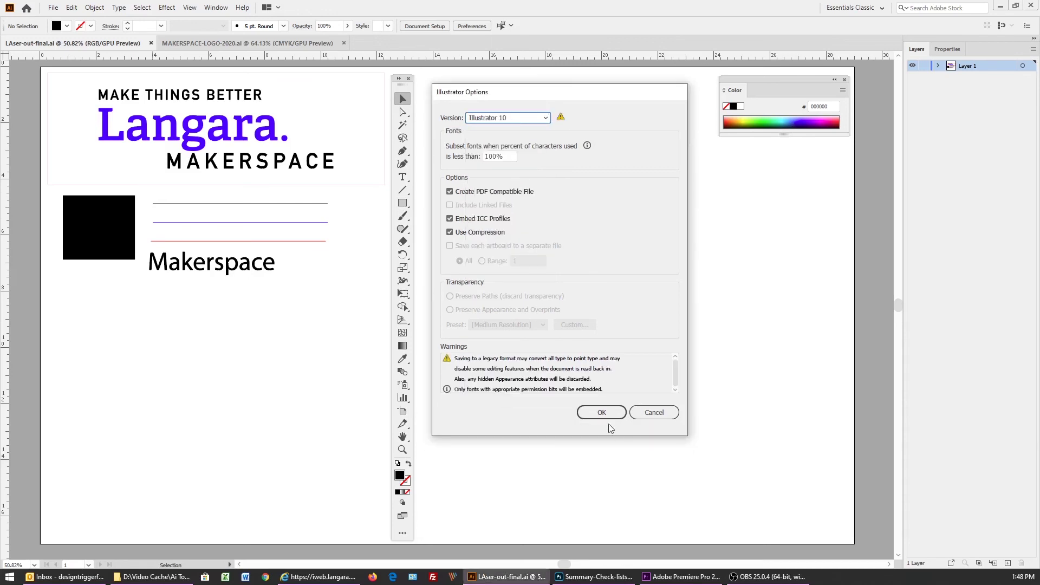
{"action": "left_click", "coordinate": [602, 413]}
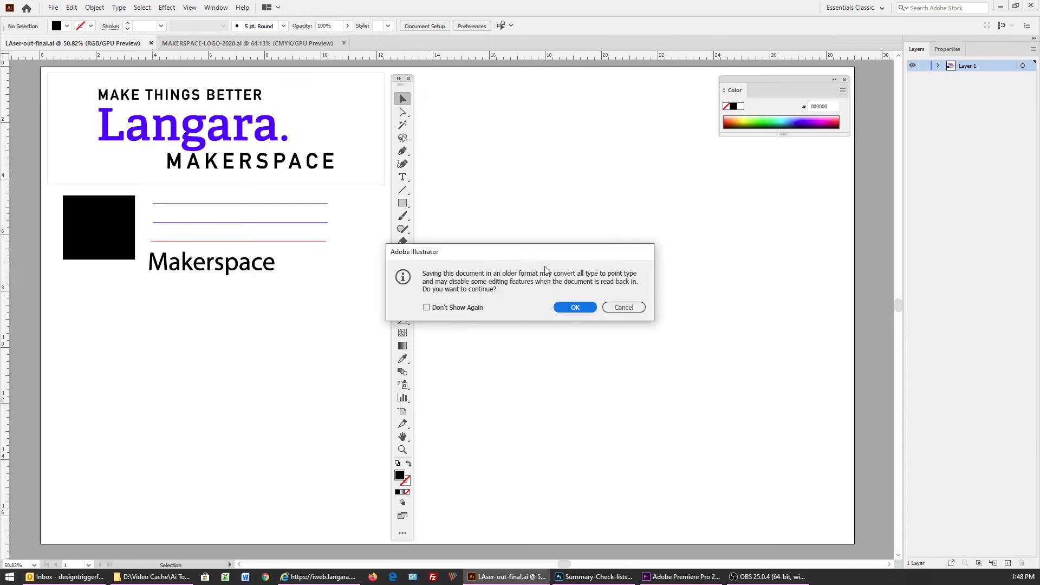
{"action": "left_click", "coordinate": [575, 308]}
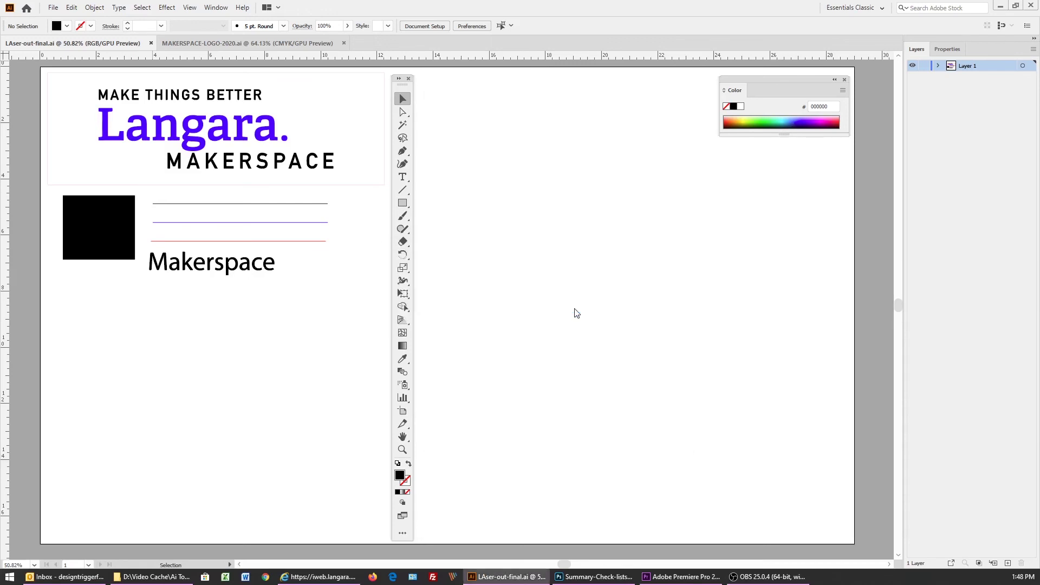